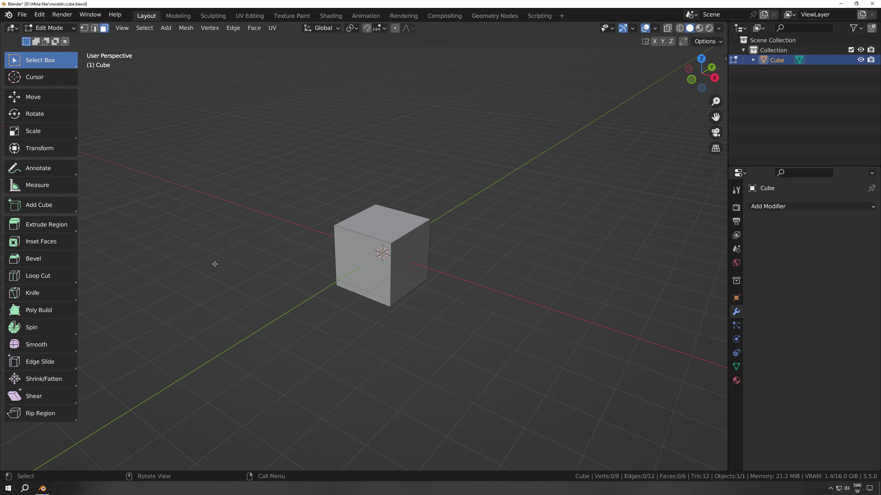
# Try extruding the cube's top face 3 m along its normal
pyautogui.click(395, 225)
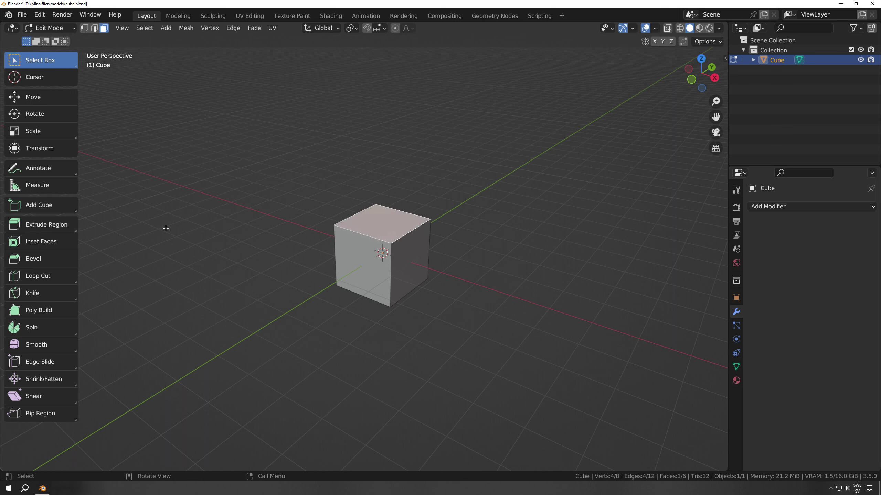
pyautogui.press('e')
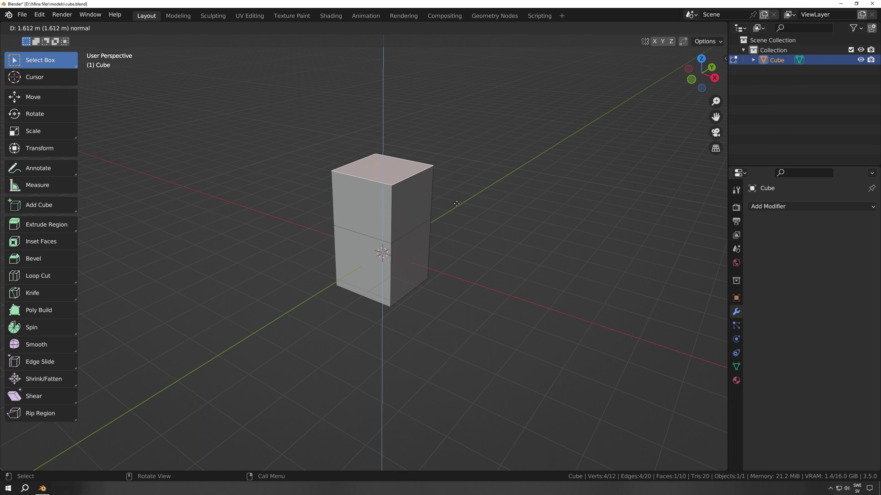
pyautogui.write('3')
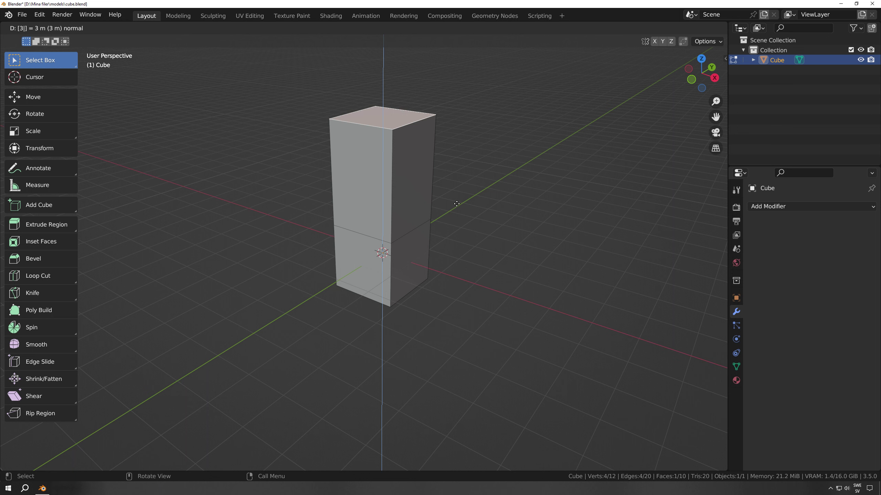
pyautogui.press('Escape')
pyautogui.hotkey('ctrl', 'z')
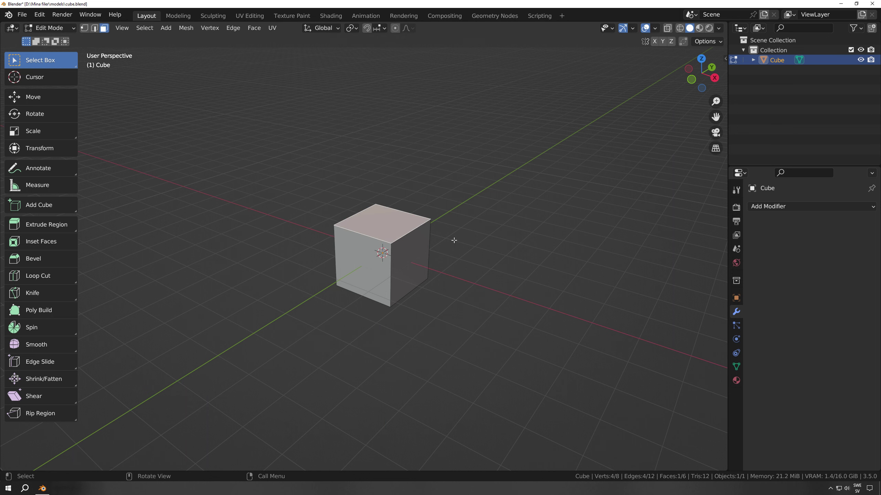
# Try extruding the cube's top face freely, and with the direction constrained to the global axes
pyautogui.press('e')
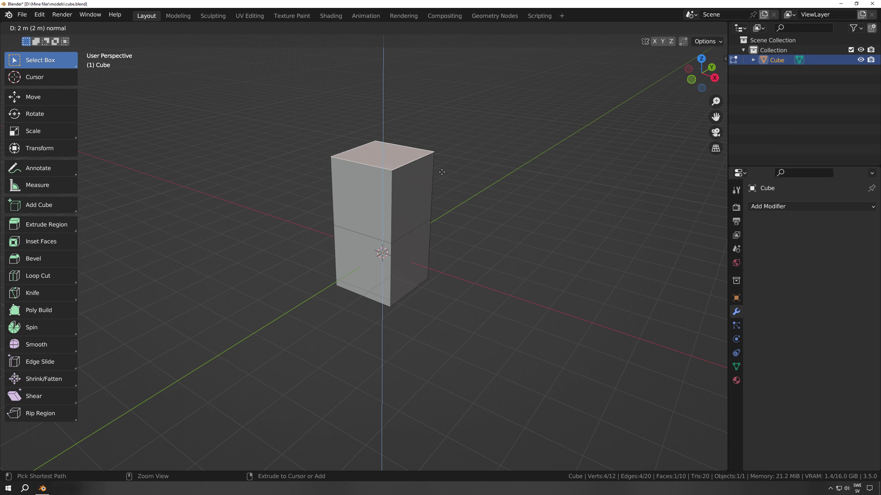
pyautogui.middleClick(438, 189)
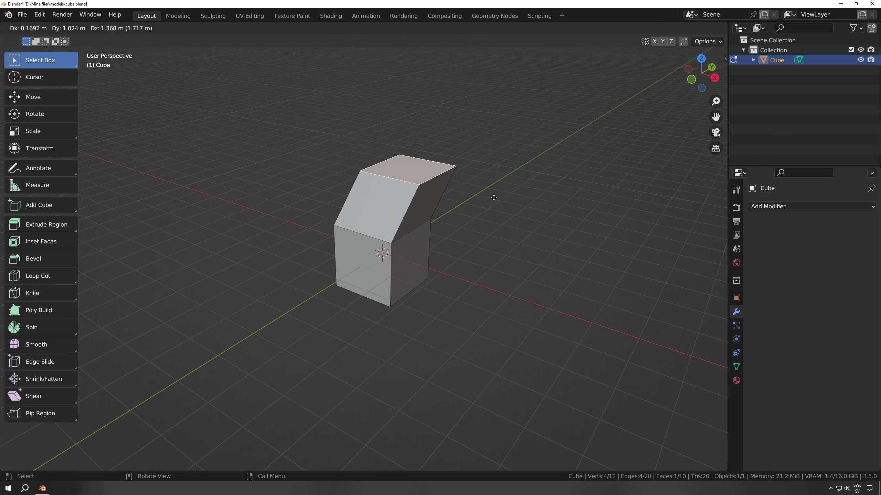
pyautogui.press('y')
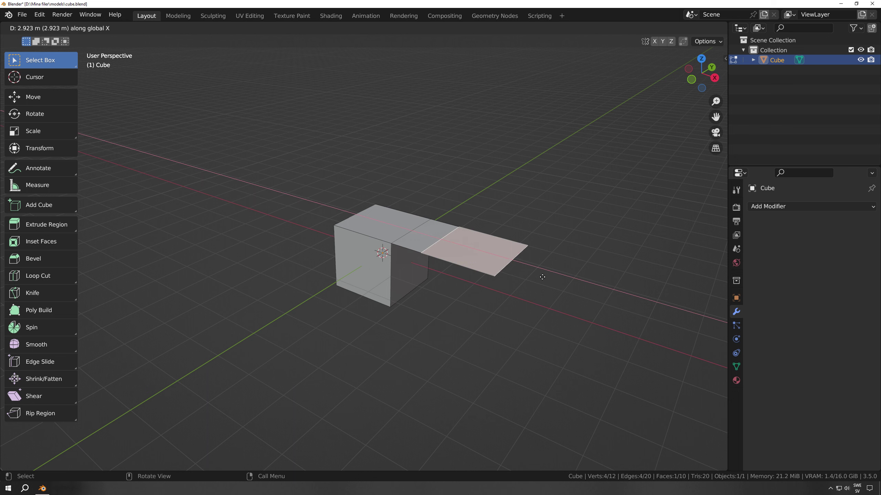
pyautogui.press('z')
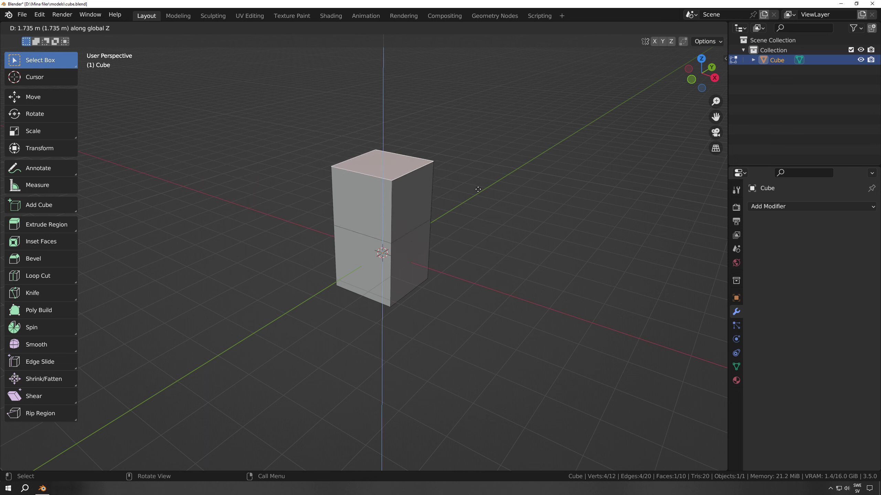
pyautogui.press('Escape')
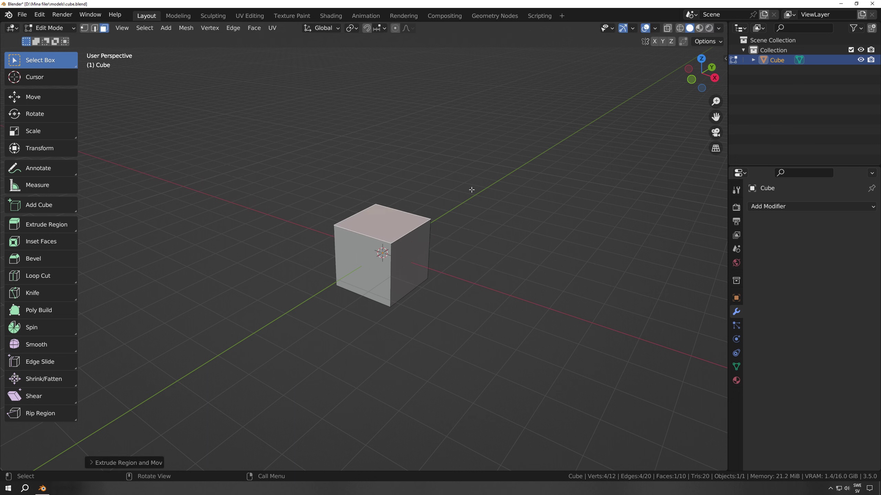
# In vertex select mode, move three of the duplicated top-face corner vertices inward across the cube's top
pyautogui.scroll(4, 466, 213)
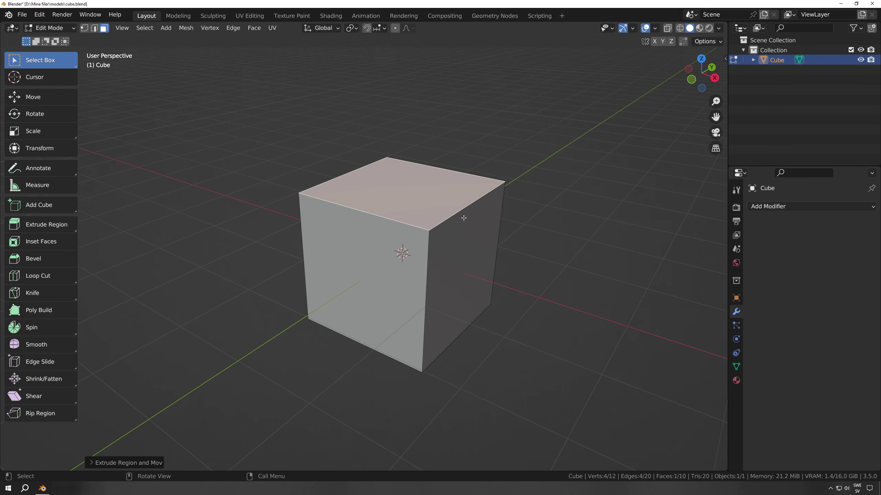
pyautogui.moveTo(447, 239); pyautogui.dragTo(411, 258, button='middle')
pyautogui.press('1')
pyautogui.moveTo(512, 287); pyautogui.dragTo(478, 264, button='middle')
pyautogui.click(463, 258)
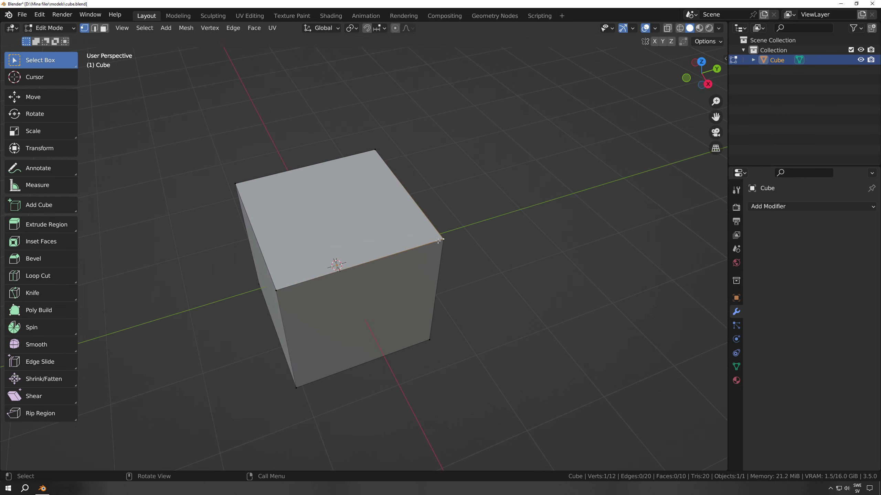
pyautogui.press('g')
pyautogui.click(402, 227)
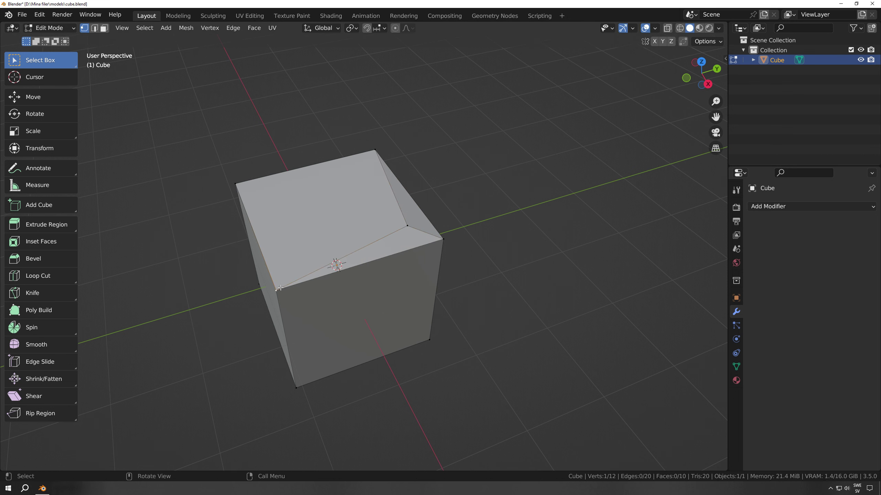
pyautogui.press('g')
pyautogui.click(314, 241)
pyautogui.click(243, 186)
pyautogui.press('g')
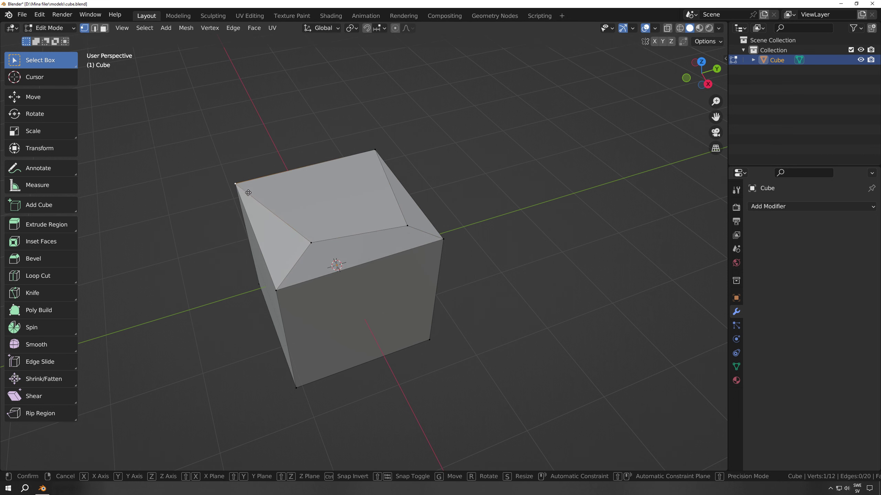
pyautogui.click(301, 208)
pyautogui.moveTo(301, 208); pyautogui.dragTo(506, 261, button='middle')
# Undo the vertex moves and the leftover zero-length extrusion of the top face
pyautogui.hotkey('ctrl', 'z')
pyautogui.hotkey('ctrl', 'z')
pyautogui.hotkey('ctrl', 'z')
pyautogui.hotkey('ctrl', 'z')
pyautogui.hotkey('ctrl', 'z')
pyautogui.hotkey('ctrl', 'z')
pyautogui.hotkey('ctrl', 'z')
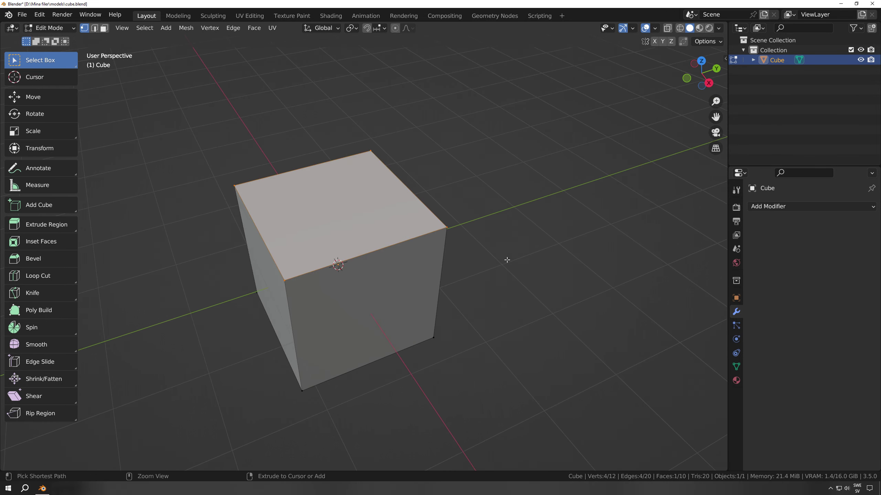
pyautogui.scroll(-3, 507, 260)
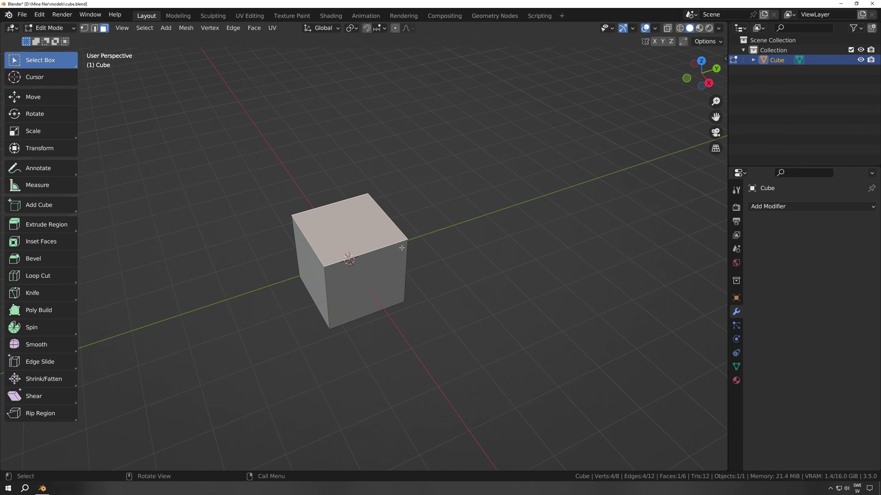
# Try extruding the cube's top face upward along its normal, and clear the face selection
pyautogui.moveTo(379, 241); pyautogui.dragTo(381, 231, button='middle')
pyautogui.press('e')
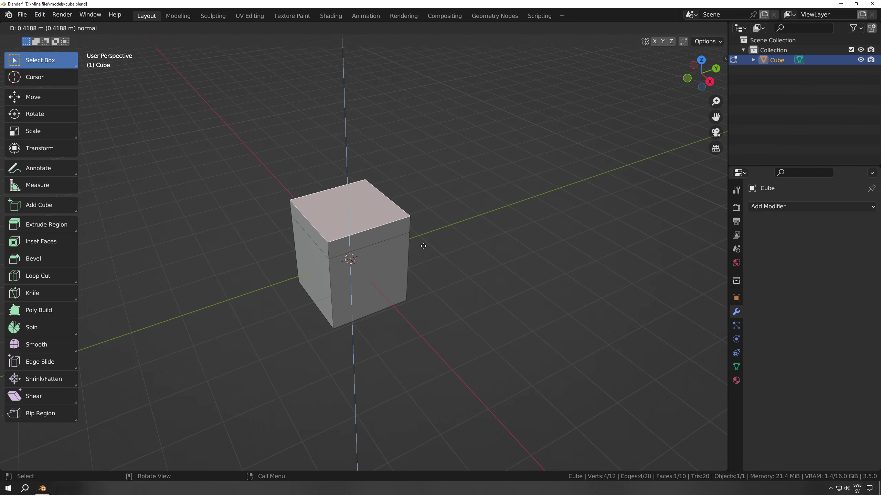
pyautogui.click(421, 202)
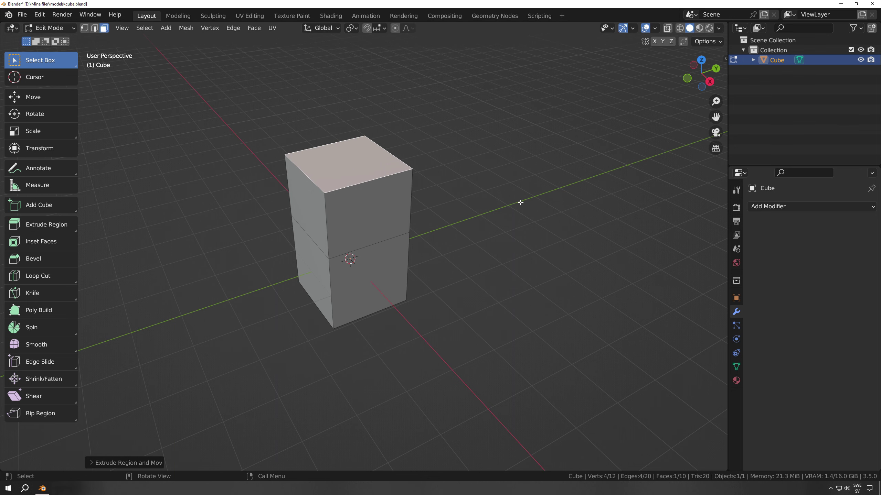
pyautogui.hotkey('ctrl', 'z')
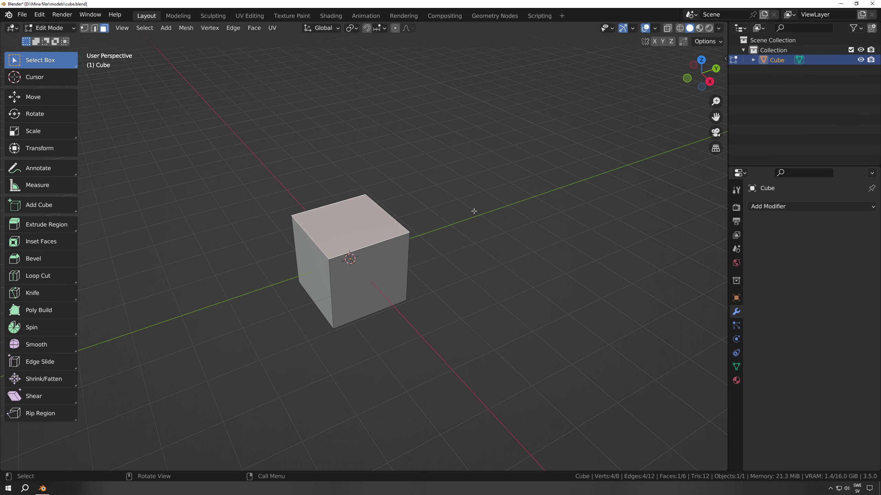
pyautogui.click(474, 211)
pyautogui.moveTo(472, 263); pyautogui.dragTo(489, 251, button='middle')
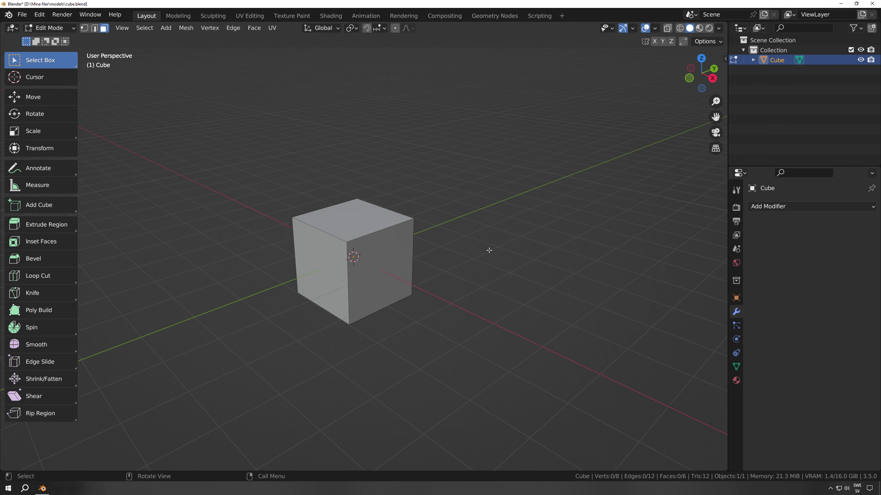
# Extrude the top face and two adjacent side faces together by about 1.41 m with the Extrude Along Normals tool
pyautogui.click(63, 226)
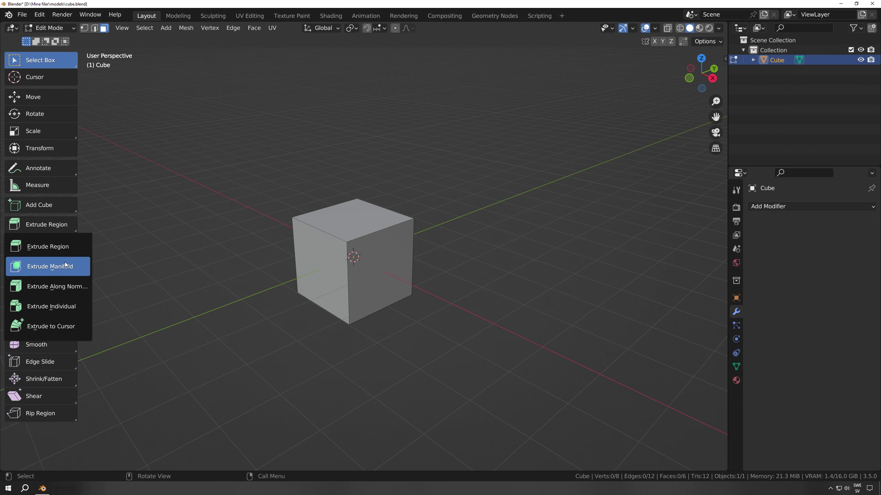
pyautogui.click(57, 291)
pyautogui.click(311, 291)
pyautogui.keyDown('shift'); pyautogui.click(363, 277); pyautogui.keyUp('shift')
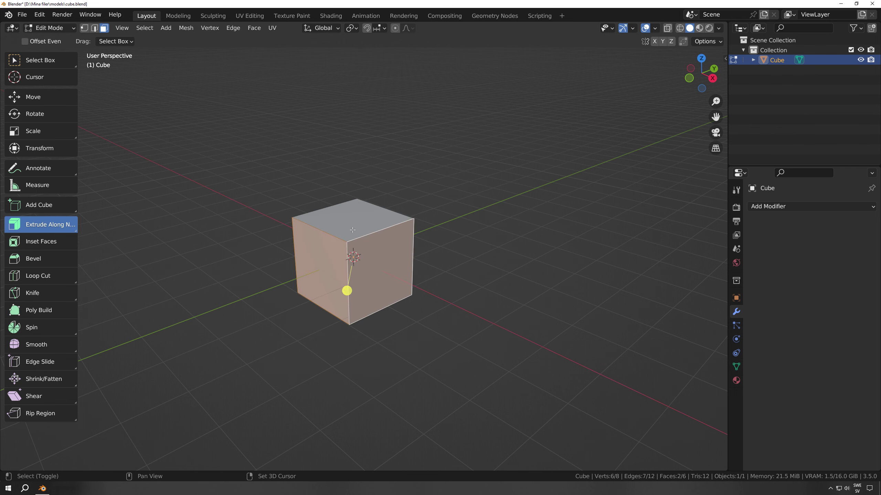
pyautogui.keyDown('shift'); pyautogui.click(353, 230); pyautogui.keyUp('shift')
pyautogui.moveTo(474, 289); pyautogui.dragTo(542, 294, button='middle')
pyautogui.moveTo(432, 231); pyautogui.dragTo(519, 206)
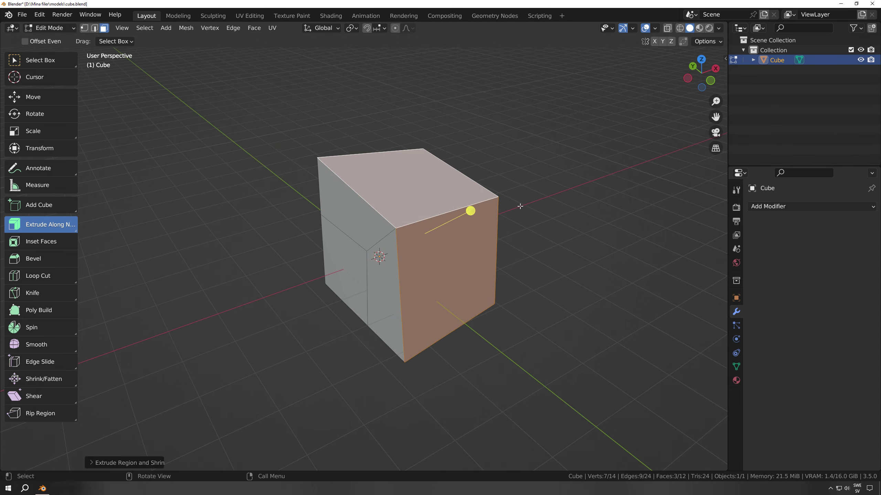
# Try Offset Even on the three-face extrusion, and undo the extrusion
pyautogui.click(125, 463)
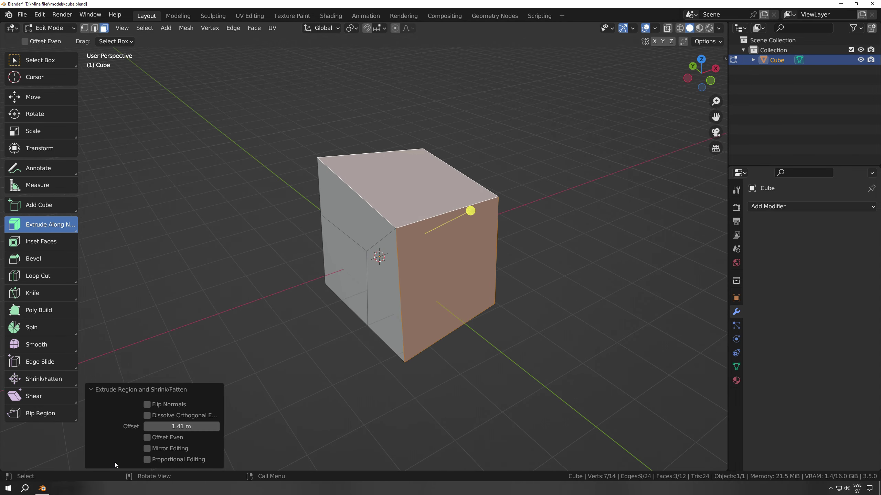
pyautogui.click(170, 439)
pyautogui.hotkey('ctrl', 'z')
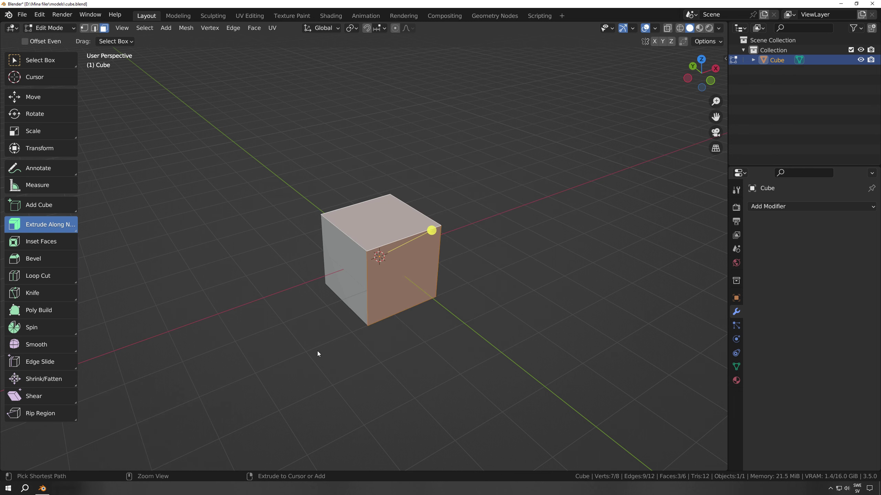
# Extrude one top corner vertex of the cube outward with the Extrude Region tool
pyautogui.press('1')
pyautogui.moveTo(362, 272); pyautogui.dragTo(447, 205, button='middle')
pyautogui.moveTo(62, 224); pyautogui.dragTo(39, 246)
pyautogui.click(443, 206)
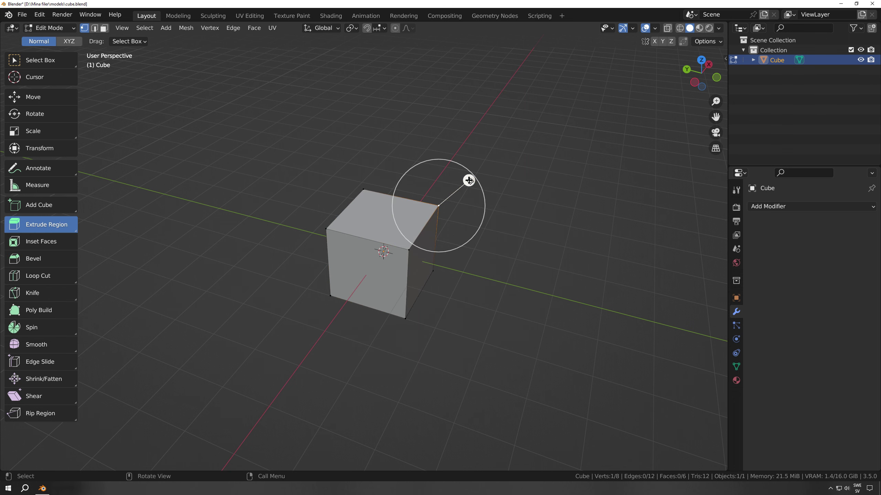
pyautogui.moveTo(470, 181); pyautogui.dragTo(522, 154)
# In edge select mode, extrude one top edge of the cube outward
pyautogui.moveTo(495, 250); pyautogui.dragTo(474, 240, button='middle')
pyautogui.press('2')
pyautogui.click(427, 218)
pyautogui.moveTo(455, 193); pyautogui.dragTo(509, 184)
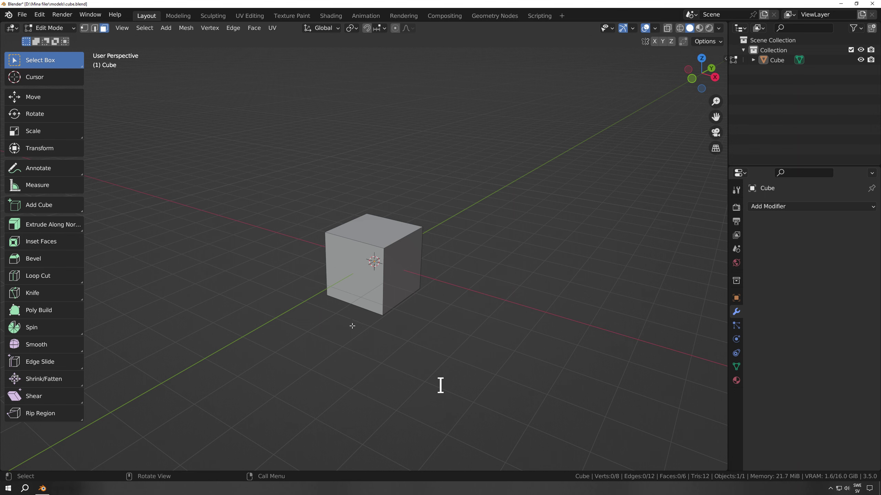
# Inset the cube's top face by about 0.42 m
pyautogui.moveTo(354, 325); pyautogui.dragTo(355, 334, button='middle')
pyautogui.scroll(1, 355, 333)
pyautogui.click(376, 234)
pyautogui.press('i')
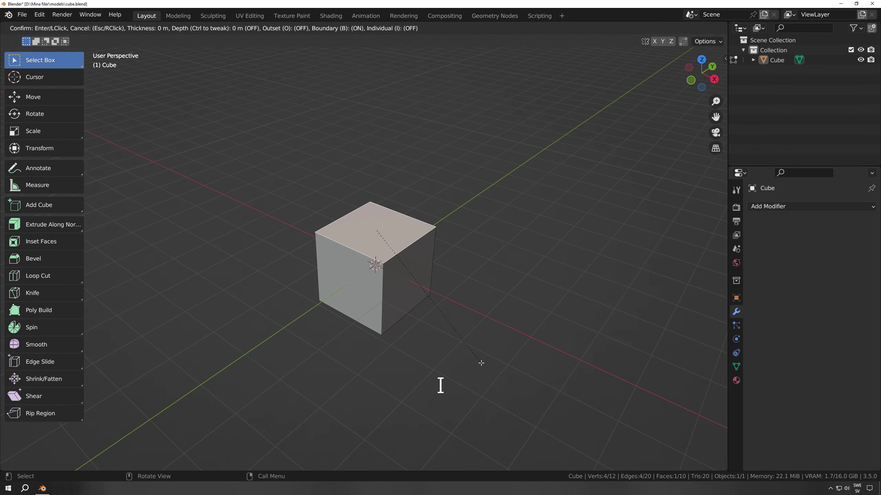
pyautogui.click(452, 330)
pyautogui.scroll(2, 451, 330)
pyautogui.moveTo(450, 329); pyautogui.dragTo(417, 355, button='middle')
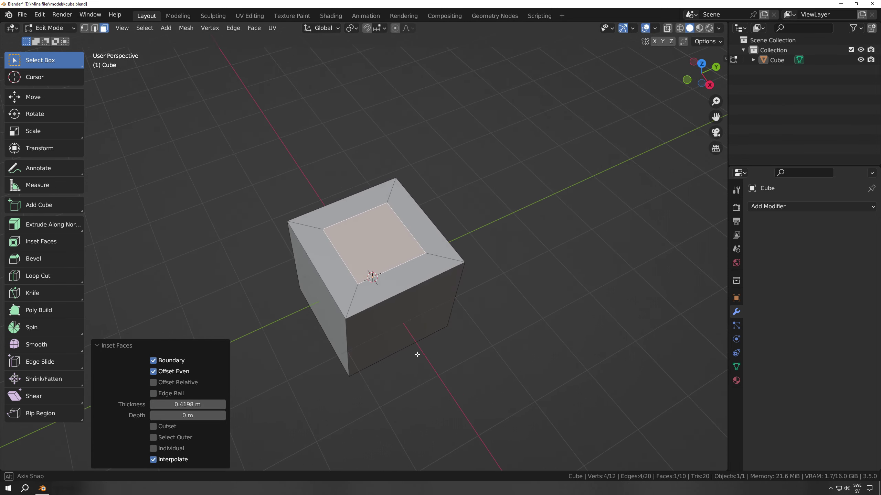
pyautogui.click(403, 272)
pyautogui.click(411, 217)
pyautogui.click(353, 204)
# Inset two adjacent side faces of the cube together as one region by about 0.41 m
pyautogui.moveTo(405, 415); pyautogui.dragTo(389, 328, button='middle')
pyautogui.click(352, 299)
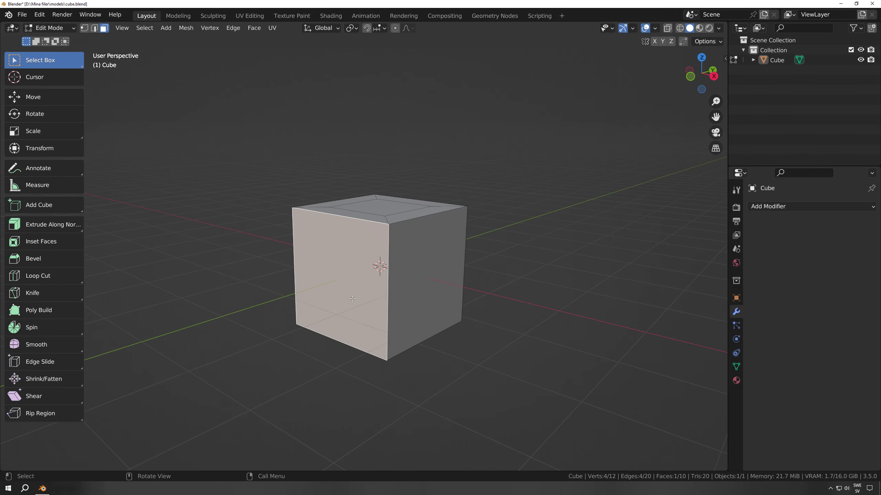
pyautogui.keyDown('shift'); pyautogui.click(414, 300); pyautogui.keyUp('shift')
pyautogui.press('i')
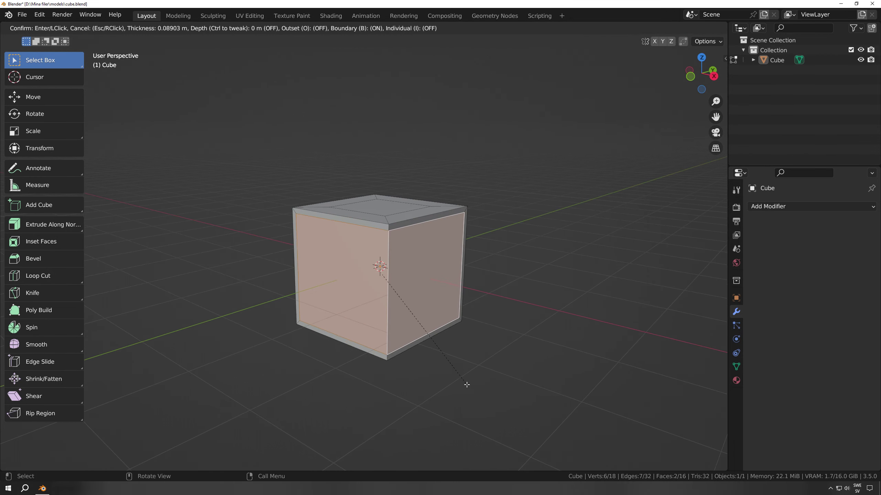
pyautogui.click(454, 370)
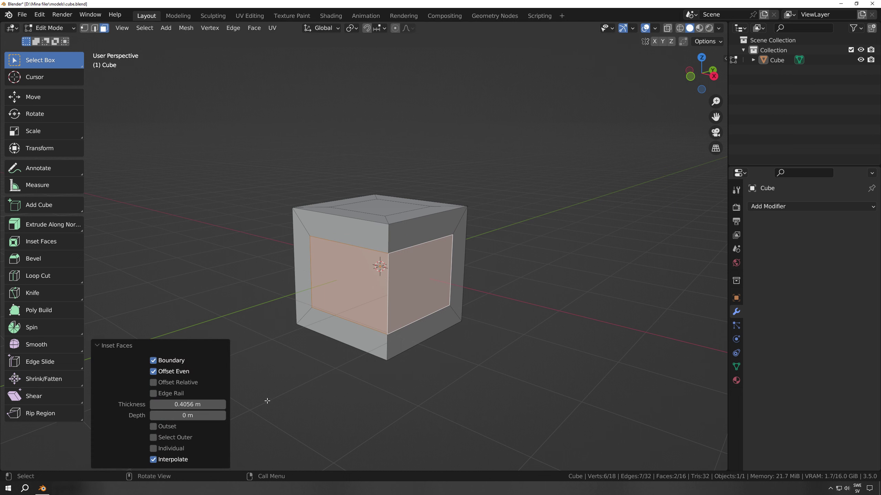
# Try the Individual option on the two-face inset, and clear the selection
pyautogui.click(168, 448)
pyautogui.moveTo(403, 417)
pyautogui.mouseDown(button='middle')
pyautogui.moveTo(414, 417)
pyautogui.moveTo(399, 417)
pyautogui.mouseUp(button='middle')
pyautogui.click(167, 448)
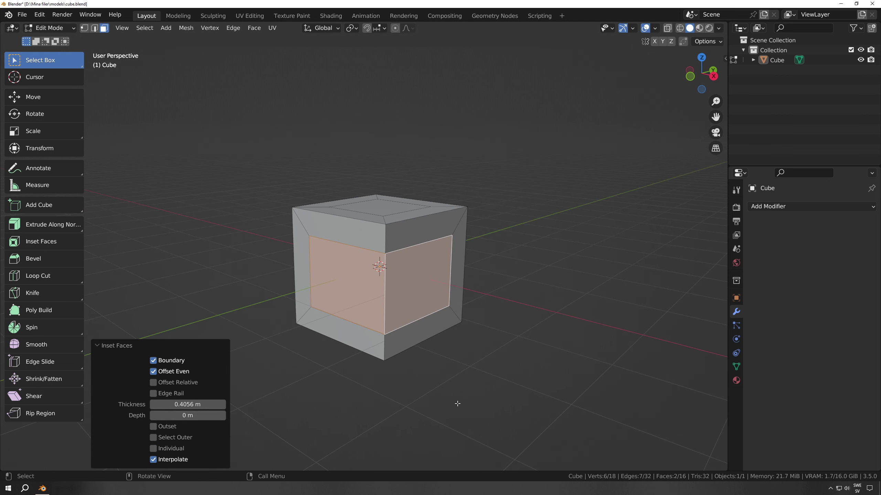
pyautogui.click(464, 402)
# Inset the inner face on the cube's top again by about 0.12 m
pyautogui.moveTo(296, 353); pyautogui.dragTo(370, 249, button='middle')
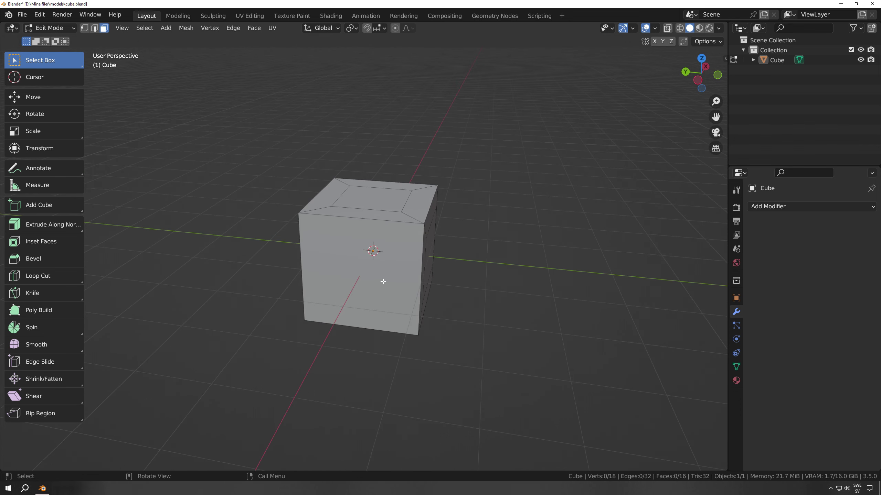
pyautogui.click(387, 287)
pyautogui.moveTo(388, 287); pyautogui.dragTo(366, 212, button='middle')
pyautogui.click(366, 212)
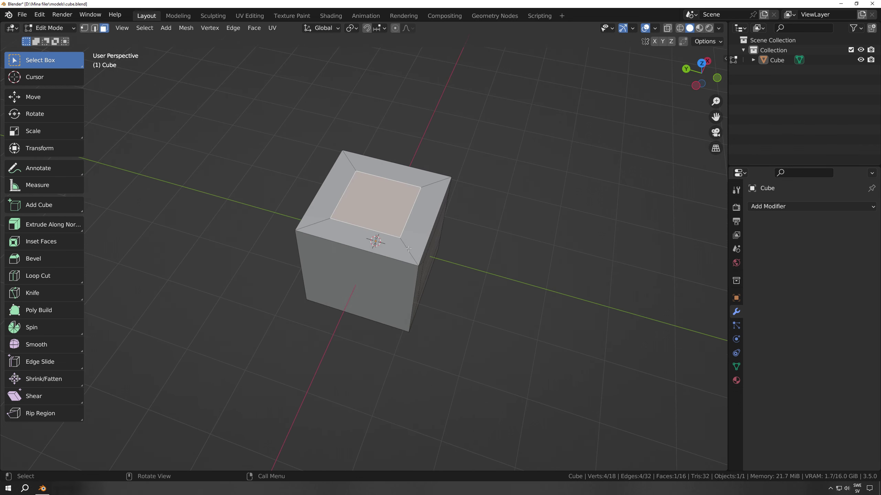
pyautogui.press('i')
pyautogui.click(399, 243)
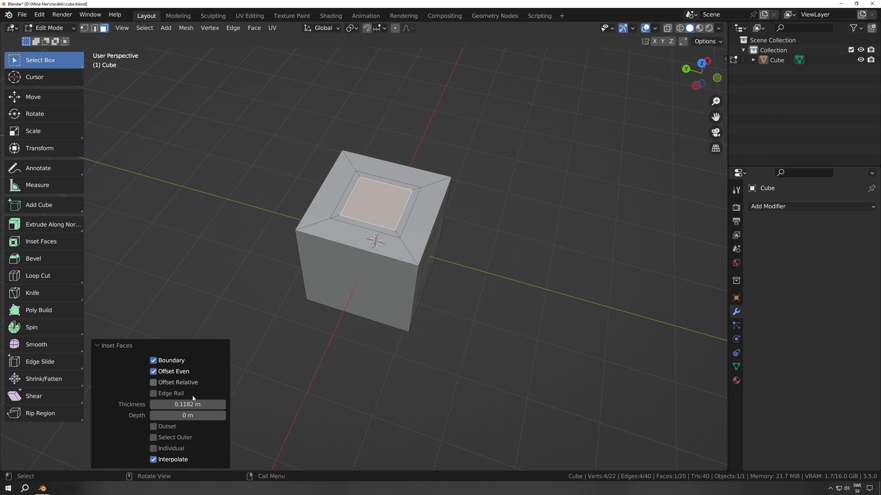
# Enable Outset and Select Outer for the top-face inset, and extrude the selected outer ring upward by about 0.14 m
pyautogui.click(153, 426)
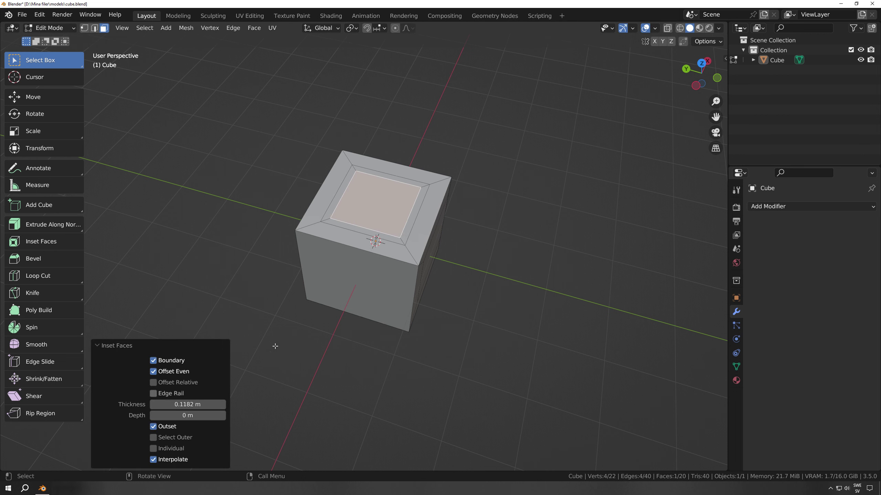
pyautogui.click(172, 438)
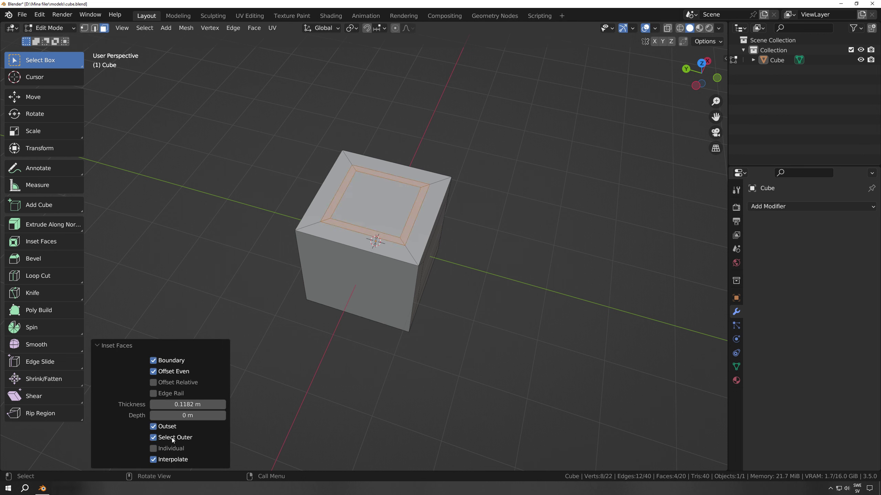
pyautogui.moveTo(464, 360); pyautogui.dragTo(445, 380, button='middle')
pyautogui.scroll(2, 452, 343)
pyautogui.press('e')
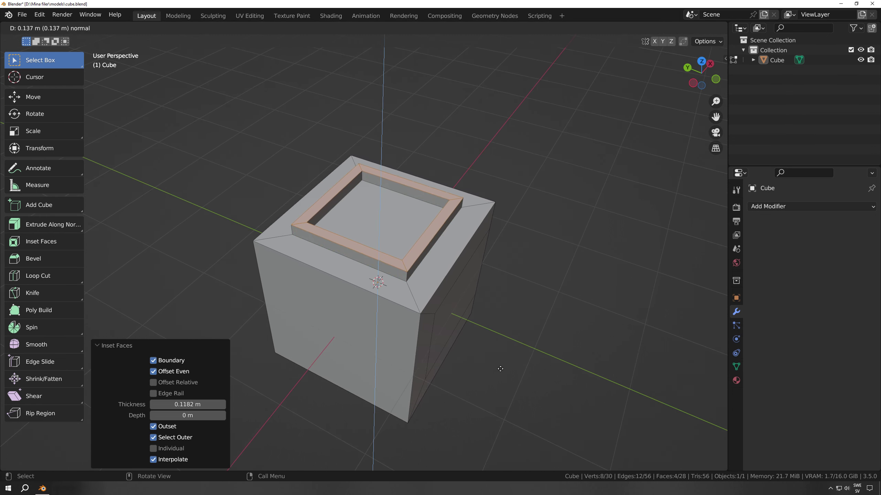
pyautogui.click(502, 368)
pyautogui.moveTo(502, 367); pyautogui.dragTo(469, 362, button='middle')
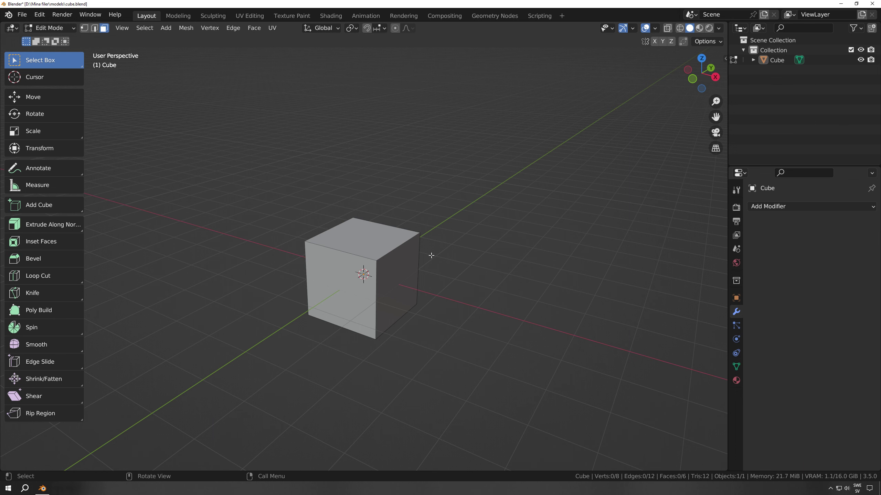
# Bevel the edge between the cube's top face and its positive X side face by about 1.24 m
pyautogui.press('2')
pyautogui.click(395, 250)
pyautogui.scroll(2, 430, 284)
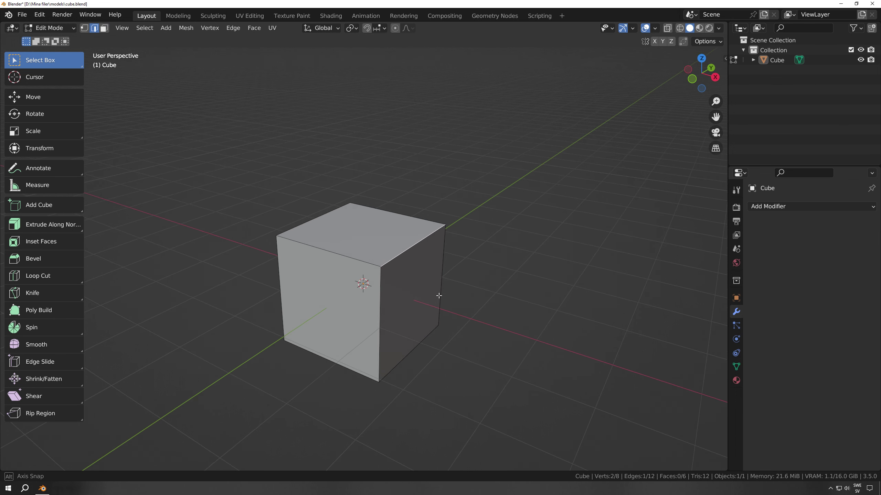
pyautogui.moveTo(439, 295); pyautogui.dragTo(454, 275, button='middle')
pyautogui.hotkey('ctrl', 'b')
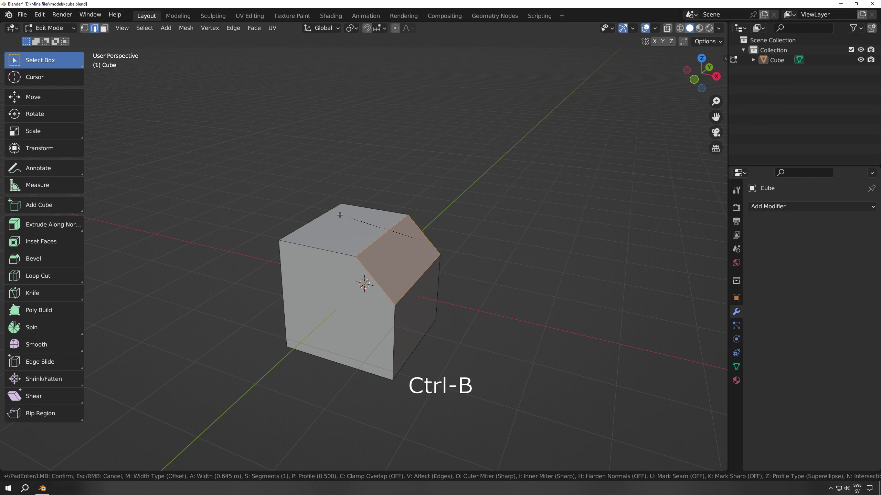
pyautogui.click(307, 203)
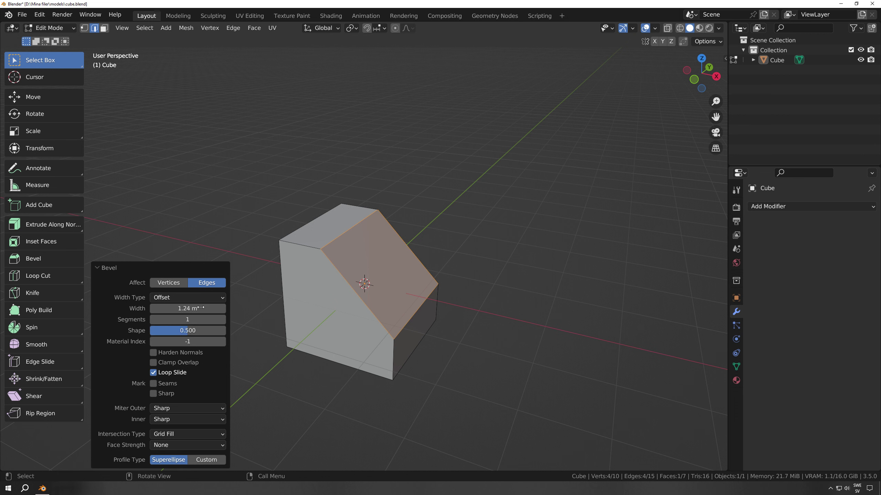
# Set the bevel to 4 segments with a shape of about 0.518 and the Custom profile type
pyautogui.click(222, 321)
pyautogui.click(223, 320)
pyautogui.click(223, 320)
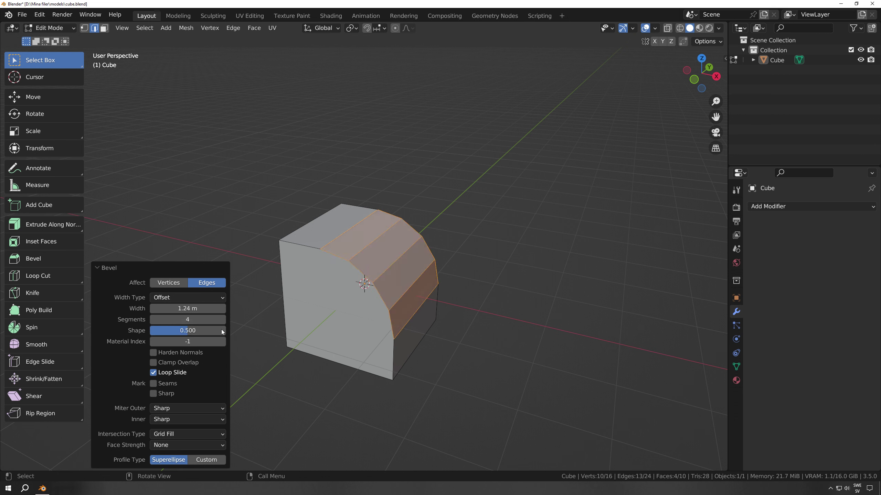
pyautogui.moveTo(194, 331)
pyautogui.mouseDown()
pyautogui.moveTo(153, 331)
pyautogui.moveTo(189, 331)
pyautogui.mouseUp()
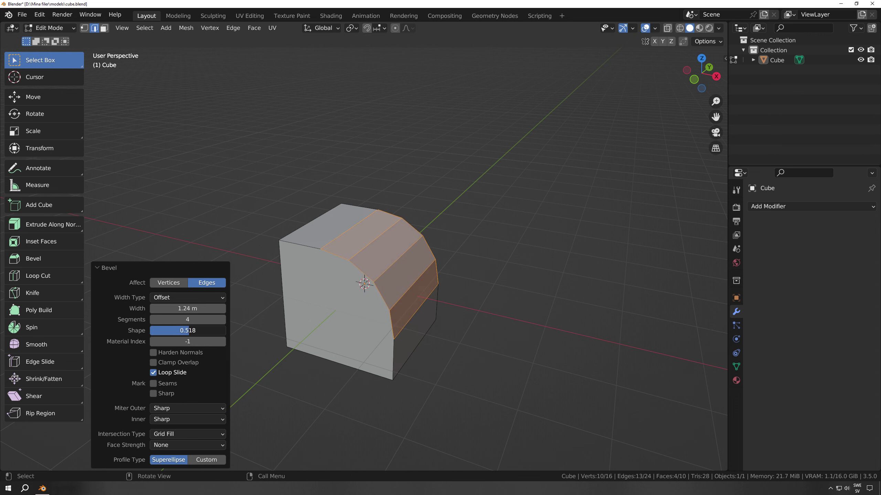
pyautogui.click(203, 459)
# Try shaping the custom bevel profile with three added points, placing the middle one near 0.57, 0.64 and the lower one near 0.64, 0.15
pyautogui.click(113, 298)
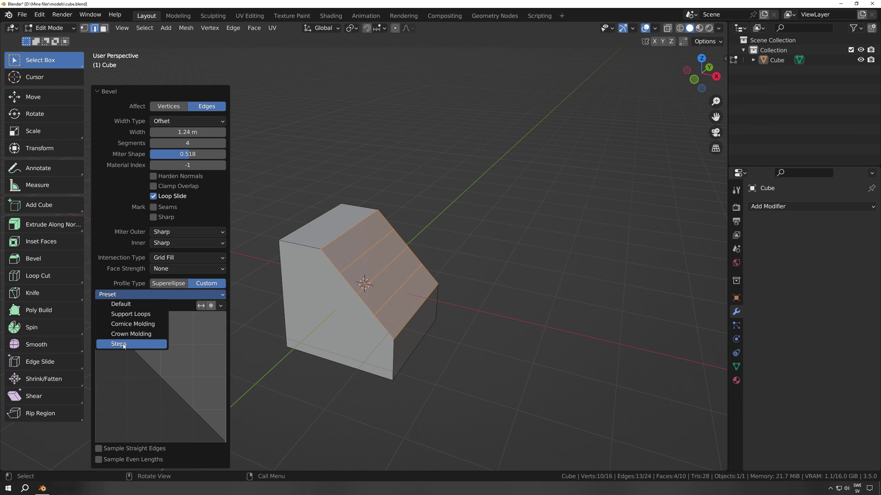
pyautogui.click(188, 296)
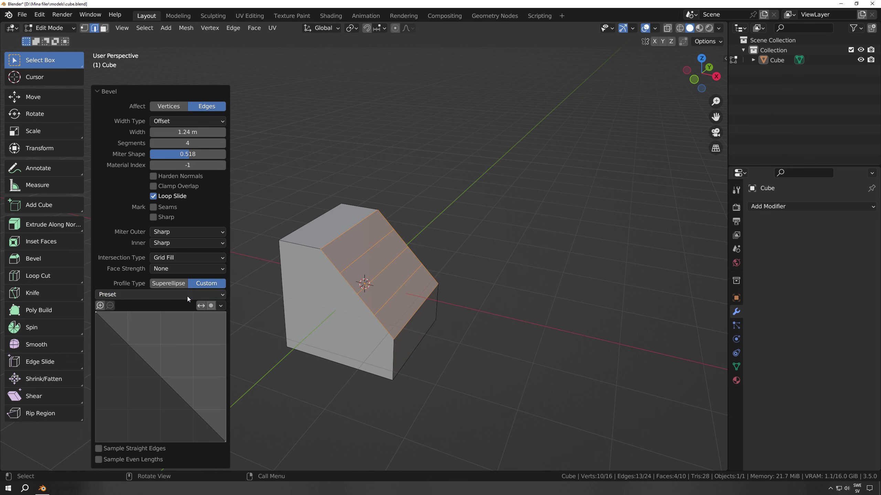
pyautogui.click(114, 329)
pyautogui.click(148, 354)
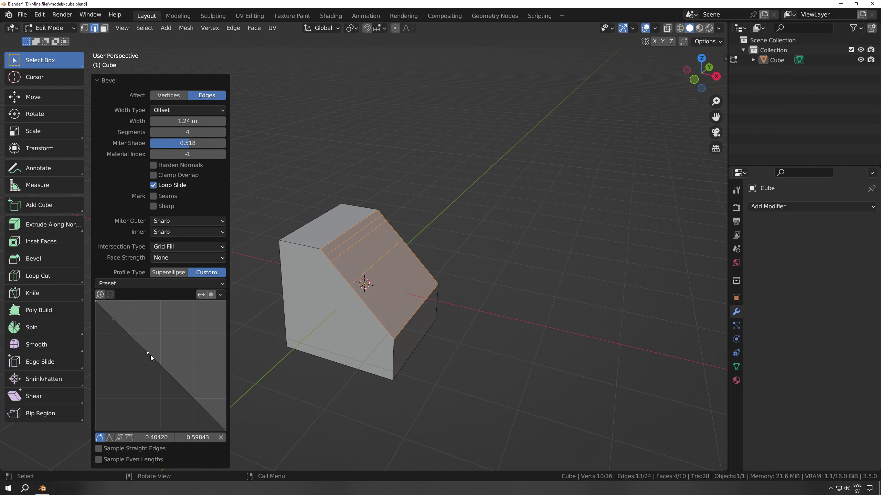
pyautogui.click(193, 400)
pyautogui.moveTo(194, 404); pyautogui.dragTo(179, 412)
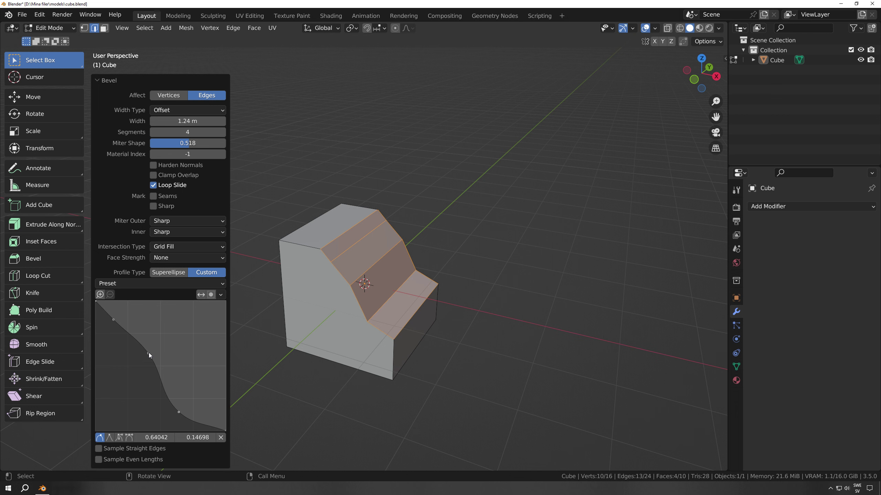
pyautogui.moveTo(148, 352); pyautogui.dragTo(170, 348)
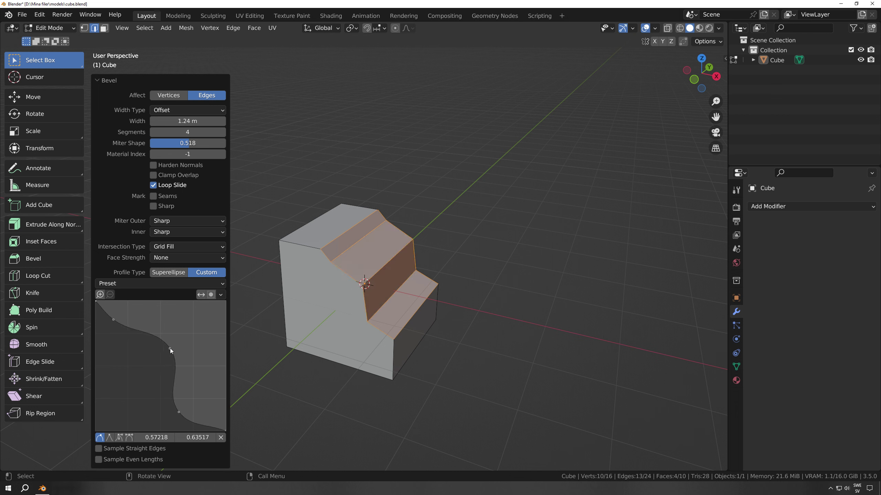
# Give the bevel the Steps profile preset, raise it to 9 segments and reapply the preset
pyautogui.click(138, 284)
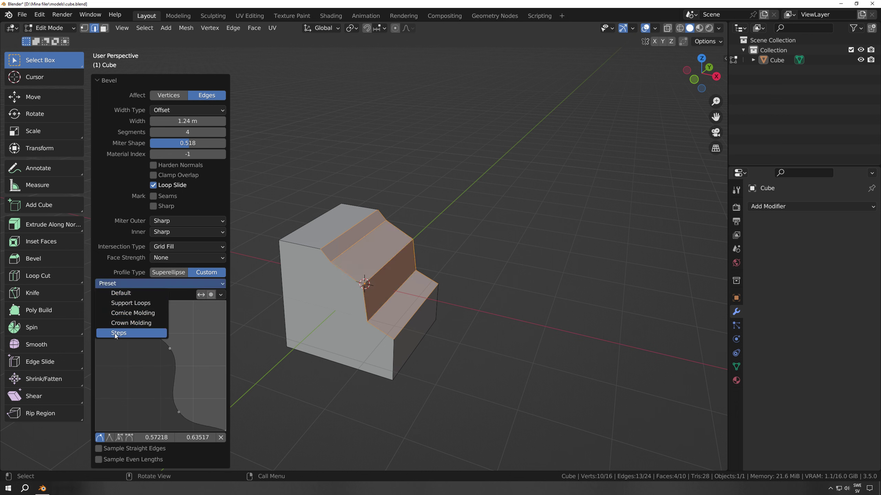
pyautogui.click(129, 333)
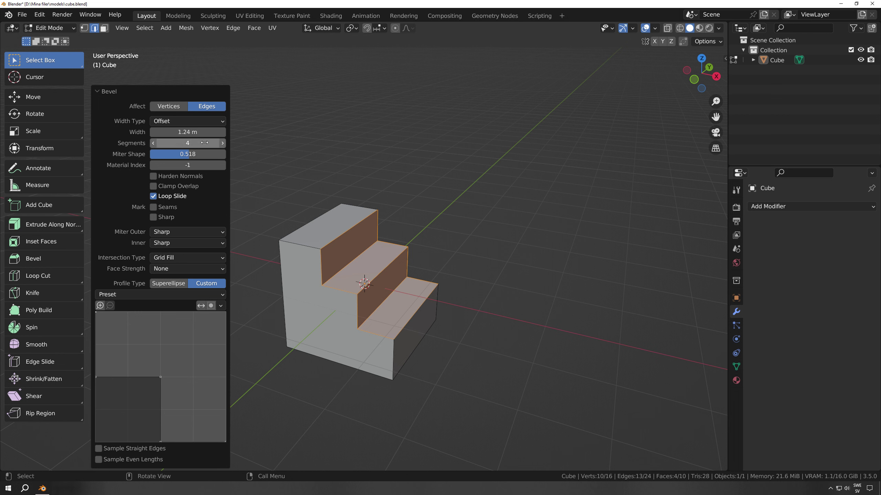
pyautogui.click(221, 144)
pyautogui.click(221, 143)
pyautogui.click(221, 143)
pyautogui.click(221, 143)
pyautogui.click(221, 143)
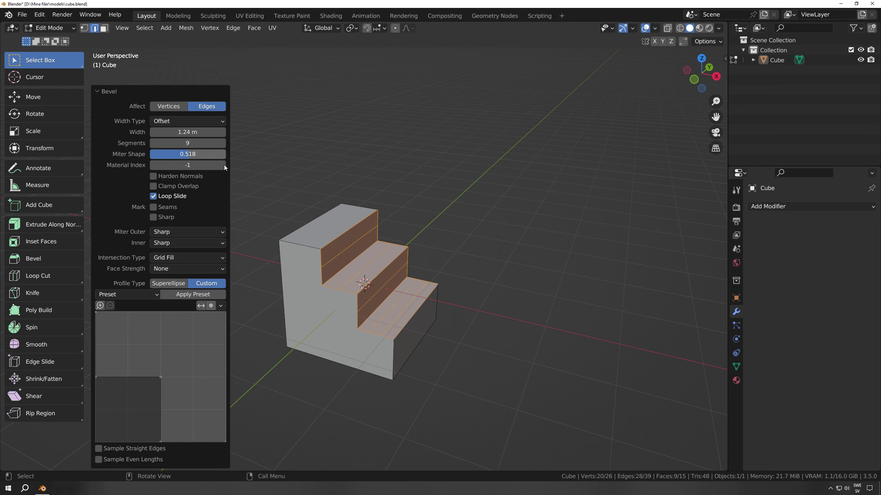
pyautogui.click(193, 294)
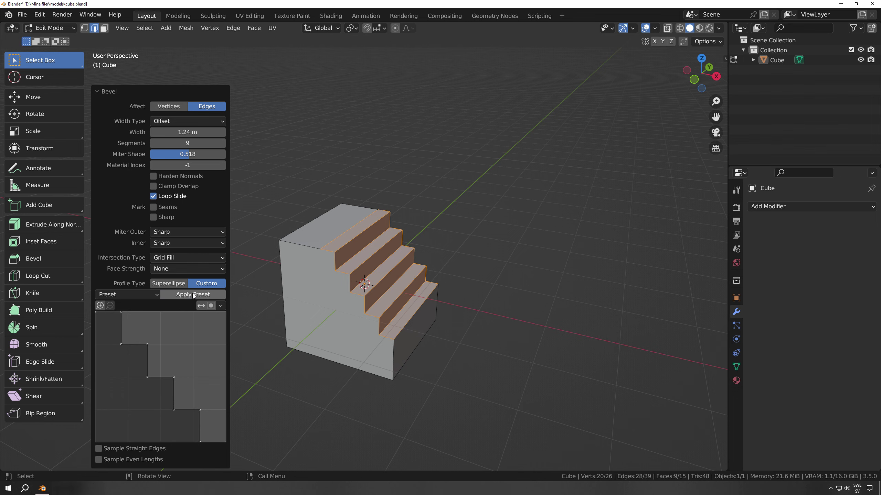
pyautogui.moveTo(429, 334); pyautogui.dragTo(449, 334, button='middle')
pyautogui.click(480, 299)
pyautogui.moveTo(480, 299); pyautogui.dragTo(459, 332, button='middle')
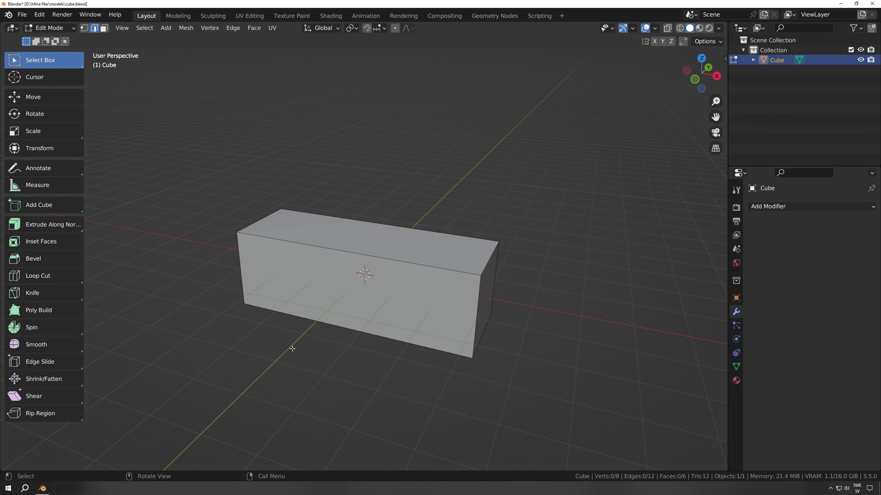
# Add four evenly spaced loop cuts across the length of the long box without sliding them, and clear the selection
pyautogui.hotkey('ctrl', 'r')
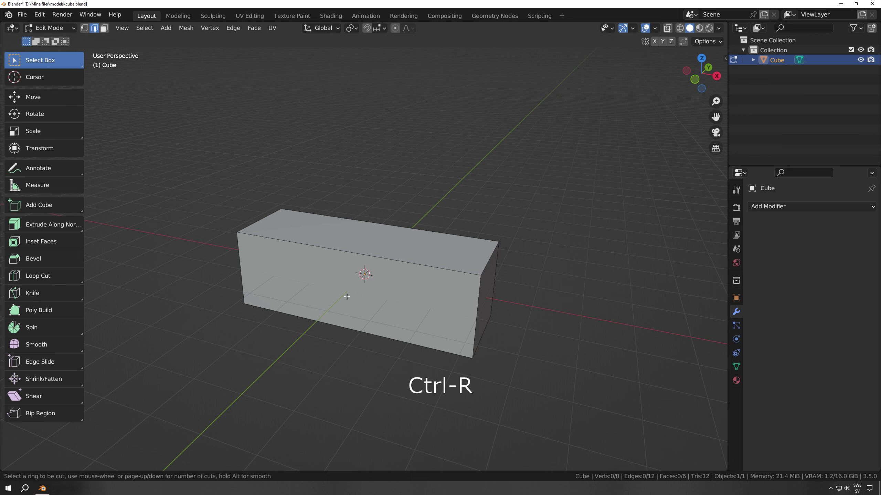
pyautogui.scroll(3, 354, 245)
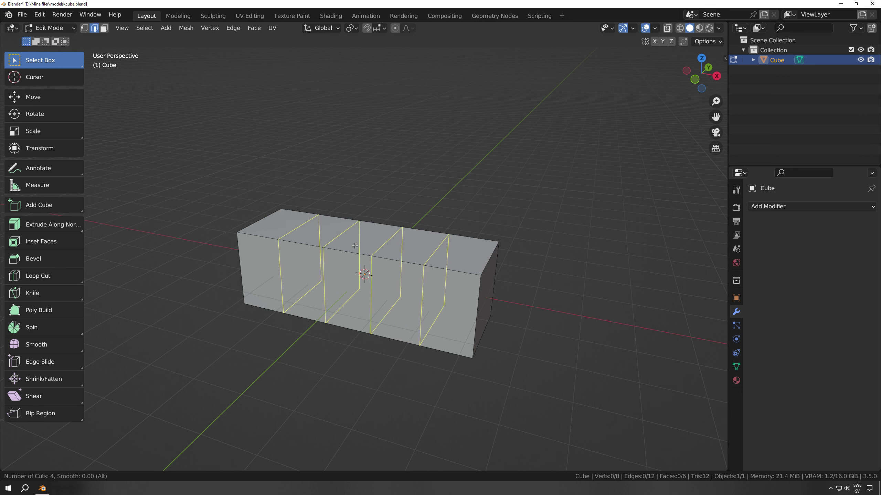
pyautogui.click(355, 245)
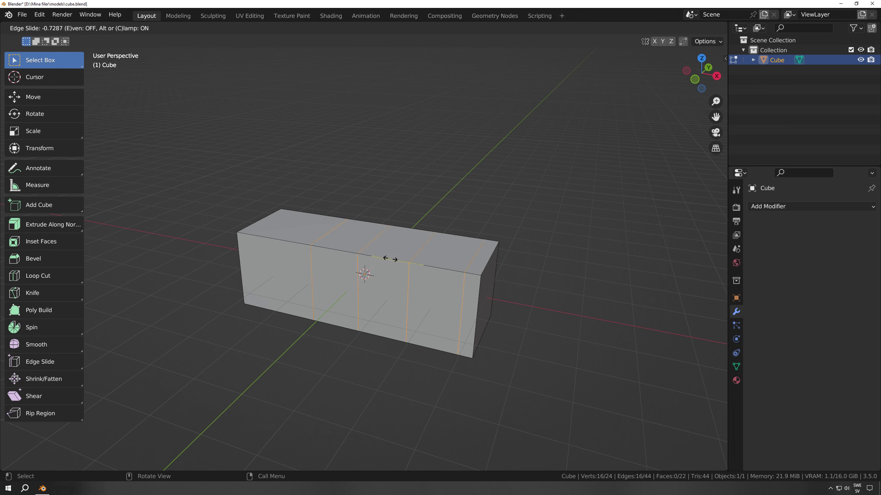
pyautogui.rightClick(366, 255)
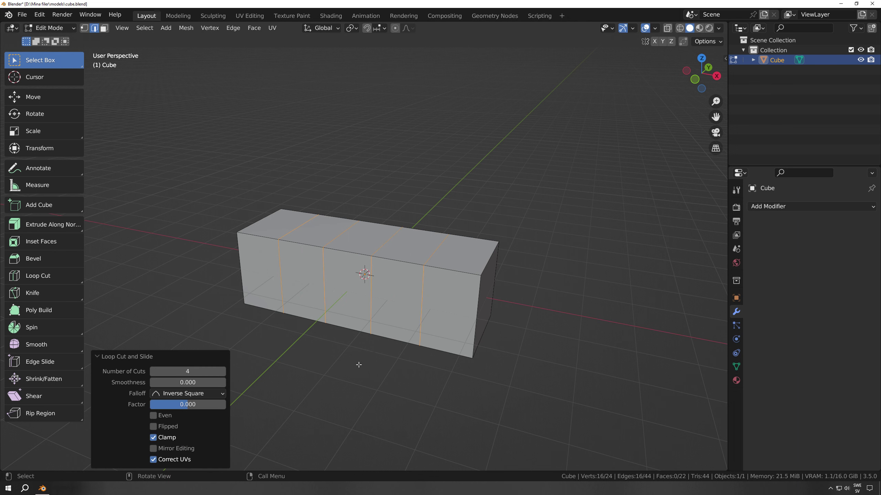
pyautogui.click(351, 354)
pyautogui.moveTo(381, 363); pyautogui.dragTo(407, 367, button='middle')
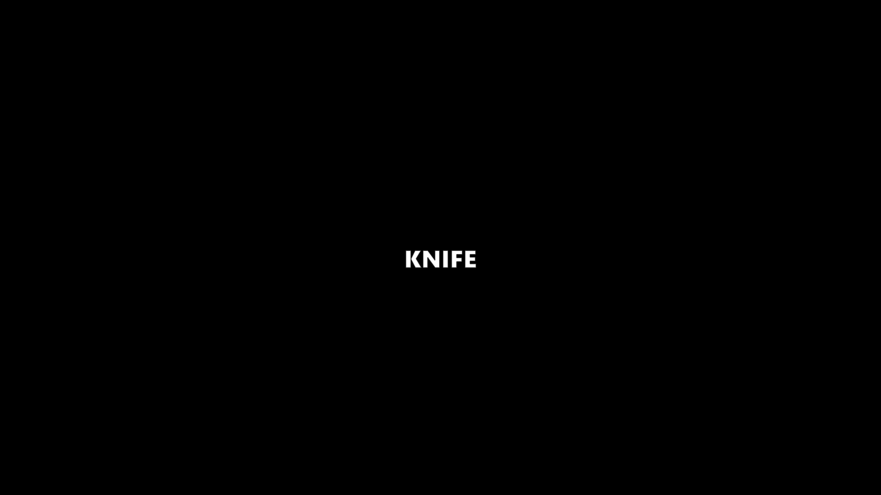
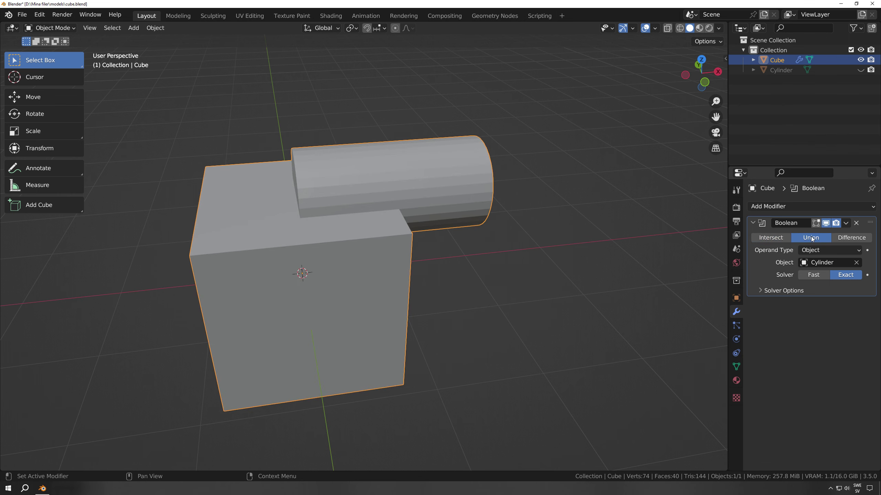
# Examine the cube and cylinder union with X-ray on and off, and switch the Boolean modifier's operation to Difference
pyautogui.moveTo(538, 290); pyautogui.dragTo(418, 288, button='middle')
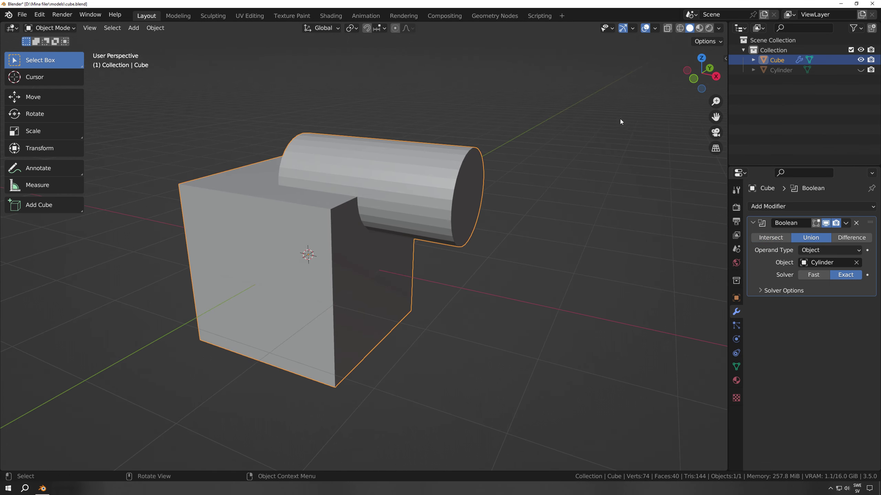
pyautogui.click(667, 28)
pyautogui.moveTo(507, 212); pyautogui.dragTo(471, 314, button='middle')
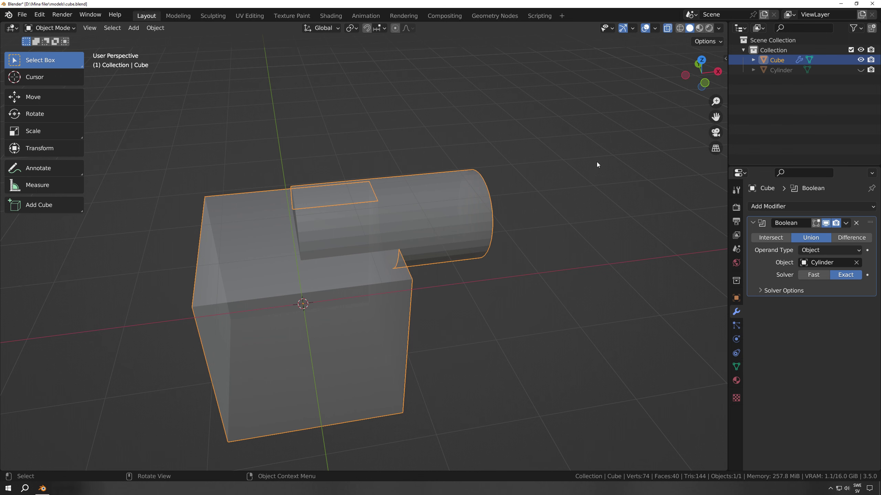
pyautogui.click(666, 30)
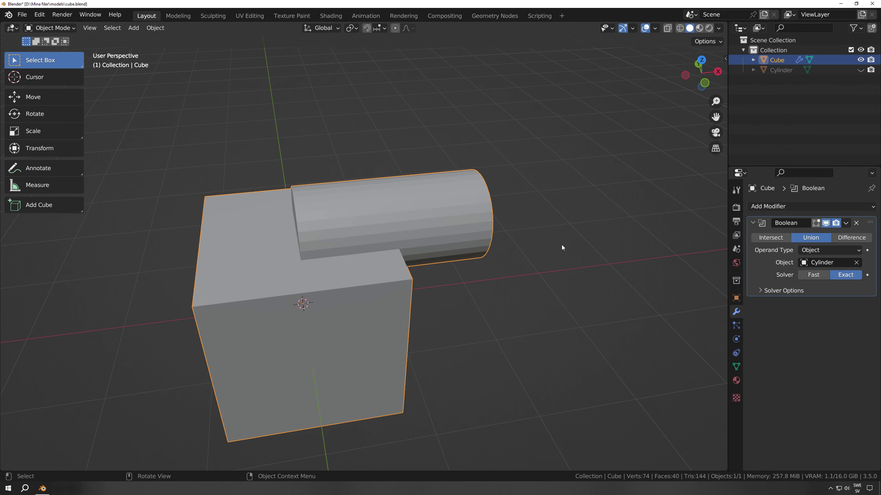
pyautogui.moveTo(505, 314); pyautogui.dragTo(479, 289, button='middle')
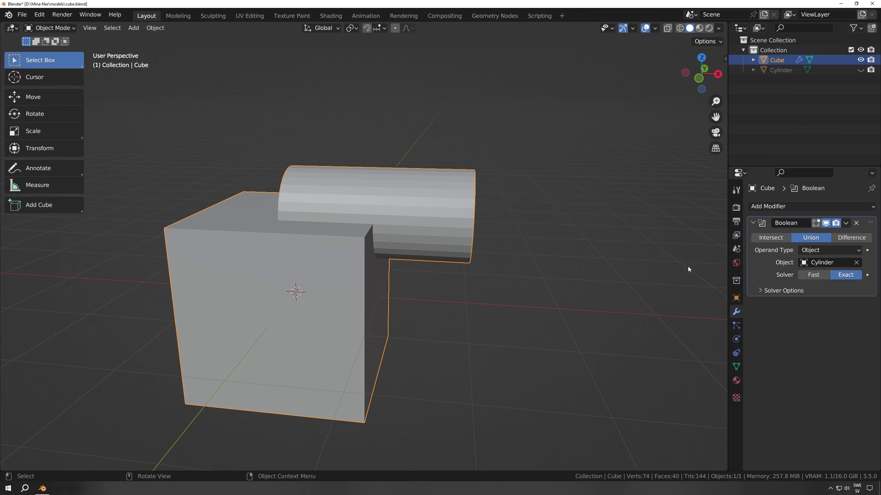
pyautogui.click(852, 238)
pyautogui.moveTo(456, 310); pyautogui.dragTo(409, 317, button='middle')
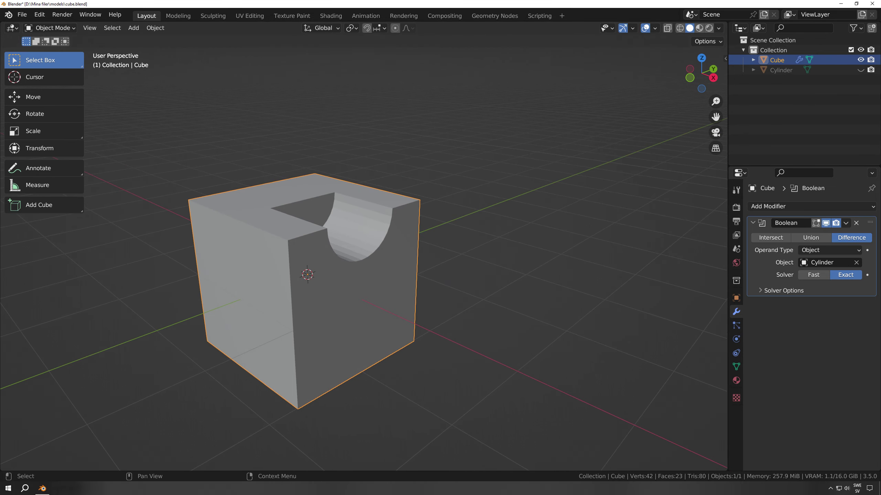
# Unhide the cylinder, move it -1 m along Z to relocate the Boolean cut, and hide it again
pyautogui.click(860, 70)
pyautogui.click(784, 70)
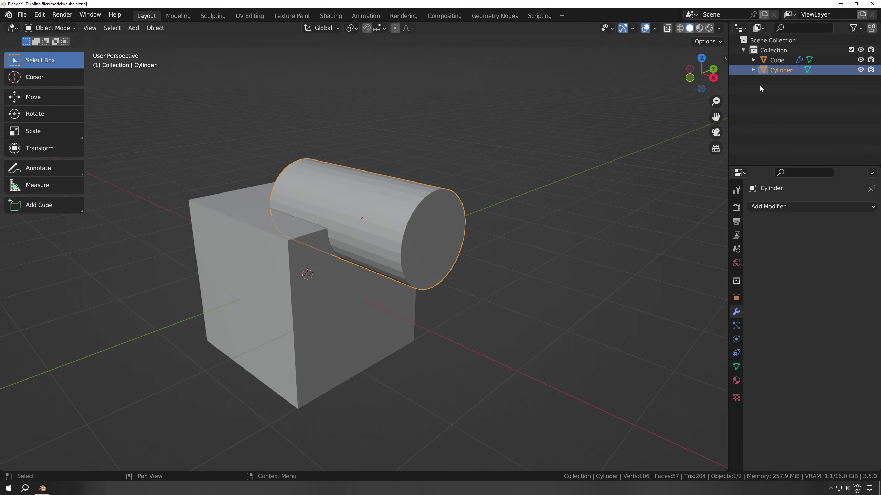
pyautogui.write('gz')
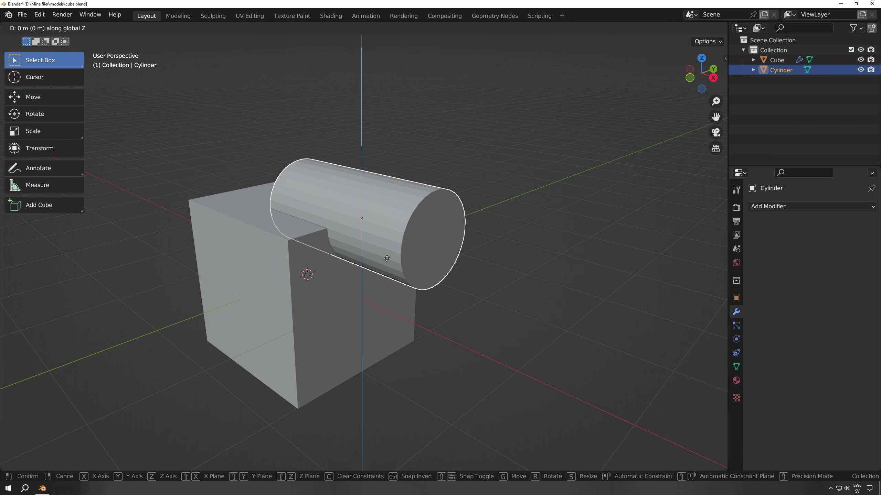
pyautogui.write('-1')
pyautogui.press('Return')
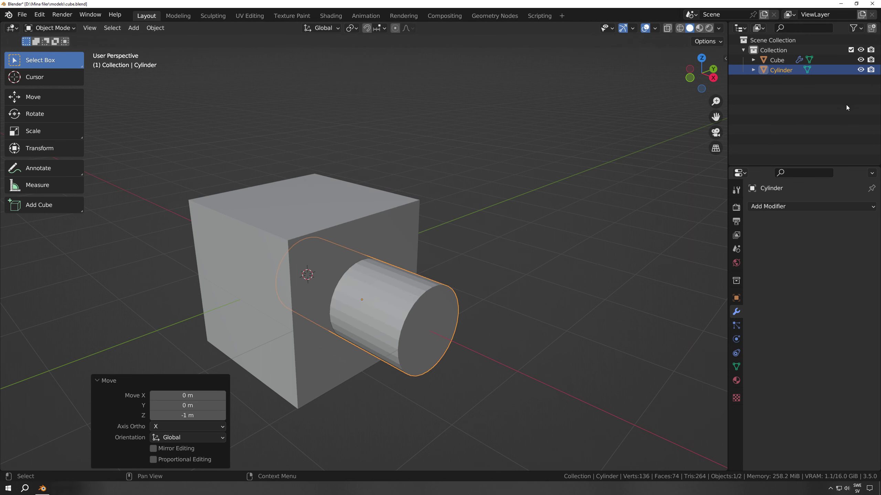
pyautogui.click(860, 70)
pyautogui.moveTo(390, 412)
pyautogui.mouseDown(button='middle')
pyautogui.moveTo(282, 394)
pyautogui.moveTo(265, 372)
pyautogui.moveTo(332, 361)
pyautogui.moveTo(370, 378)
pyautogui.moveTo(379, 415)
pyautogui.mouseUp(button='middle')
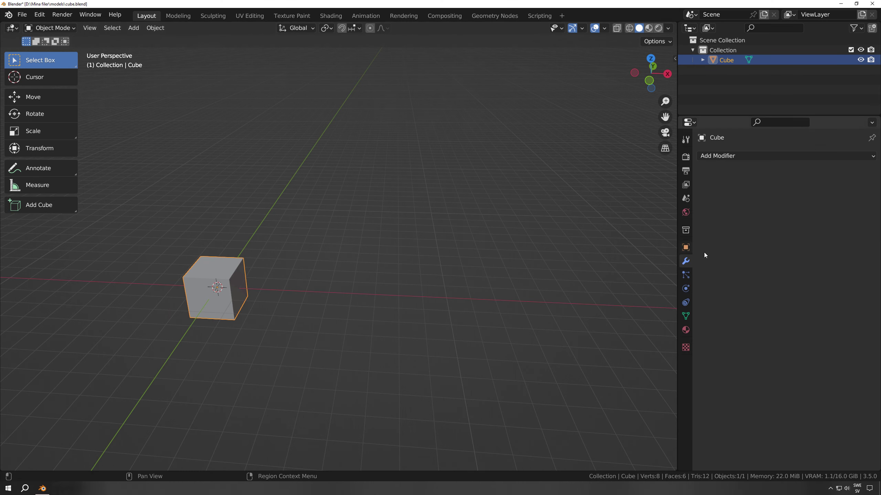
# Add an Array modifier to the cube with a count of 5 and a relative X factor of 2
pyautogui.click(730, 157)
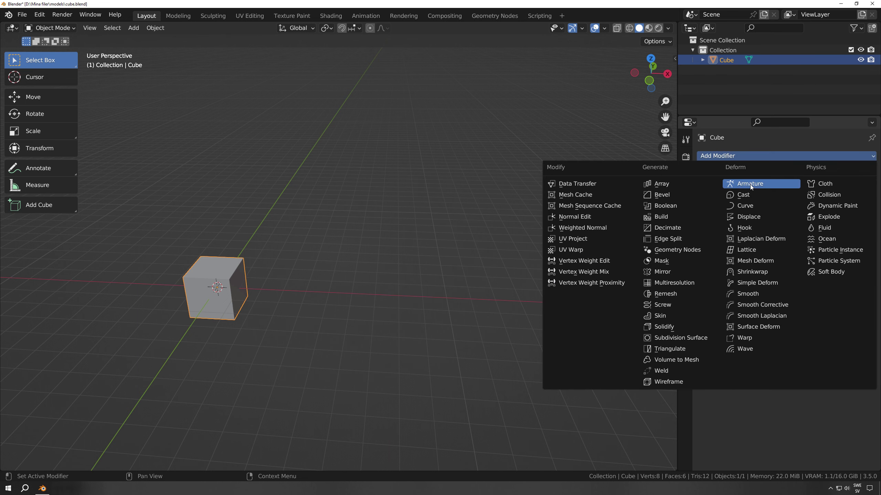
pyautogui.click(672, 183)
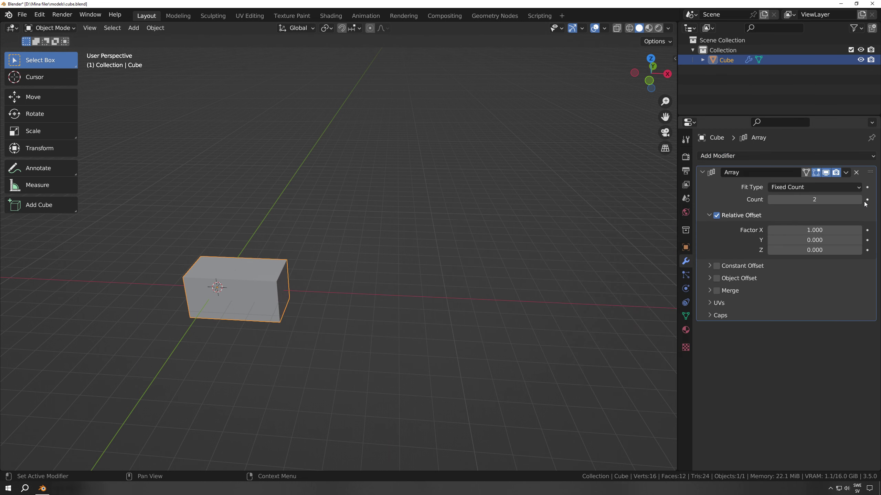
pyautogui.moveTo(861, 200); pyautogui.dragTo(872, 200)
pyautogui.moveTo(849, 230); pyautogui.dragTo(874, 230)
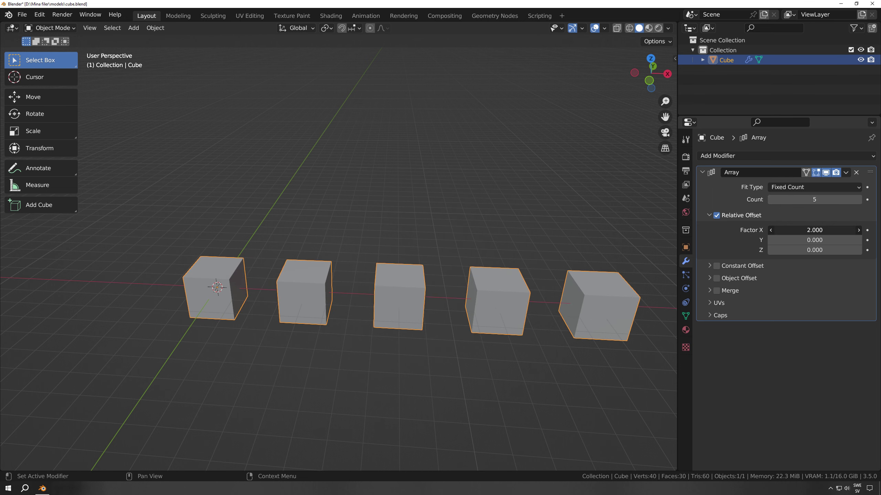
# Add a second Array modifier with a count of 5, relative X factor 0 and relative Y factor 2
pyautogui.click(743, 156)
pyautogui.click(685, 183)
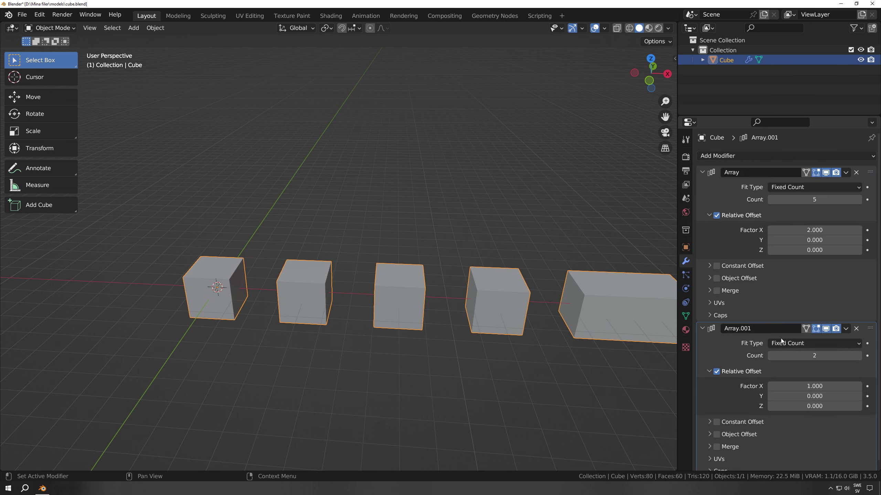
pyautogui.moveTo(858, 356); pyautogui.dragTo(870, 356)
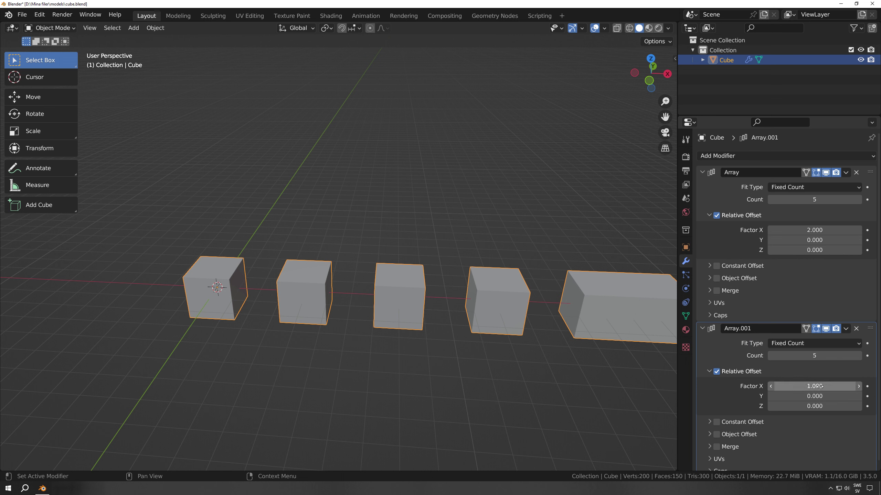
pyautogui.click(819, 386)
pyautogui.write('0')
pyautogui.press('Return')
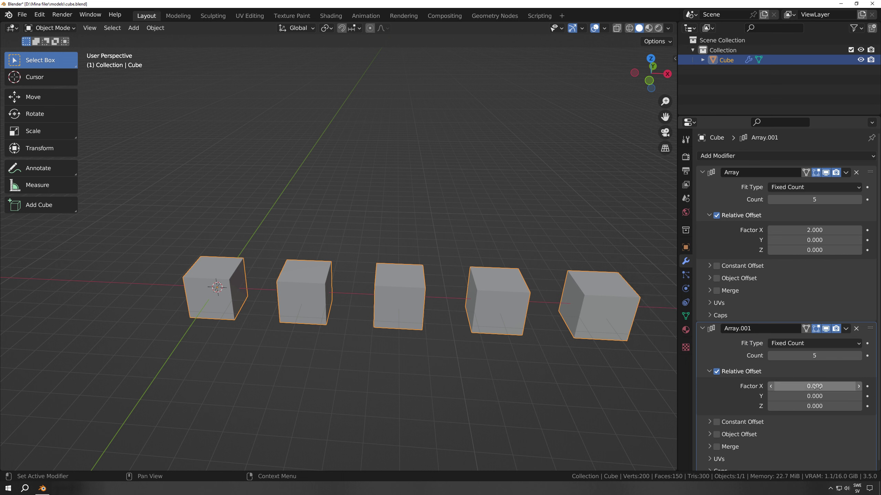
pyautogui.click(812, 395)
pyautogui.write('2')
pyautogui.press('Return')
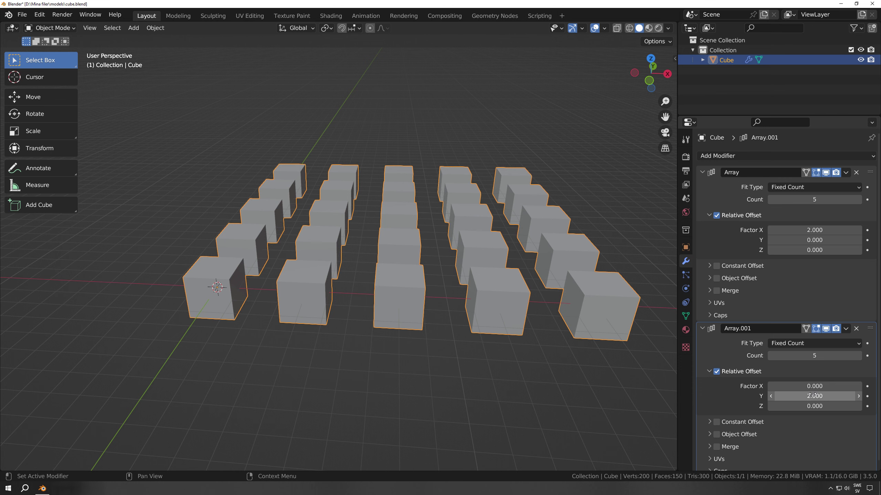
# Clear the object selection and rename the first Array modifier as ArrayX
pyautogui.click(540, 393)
pyautogui.moveTo(540, 393); pyautogui.dragTo(438, 339, button='middle')
pyautogui.click(746, 173)
pyautogui.click(755, 172)
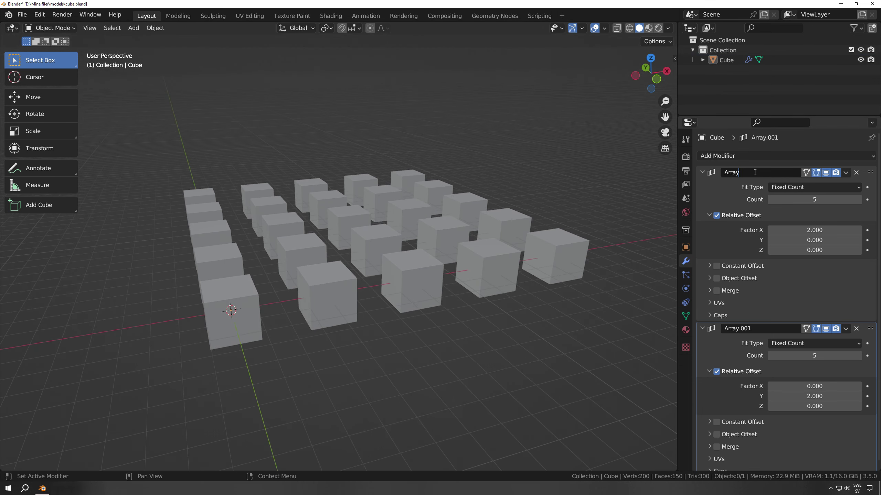
pyautogui.write('X')
pyautogui.press('Return')
# Rename the second Array modifier as ArrayY
pyautogui.scroll(-1, 764, 279)
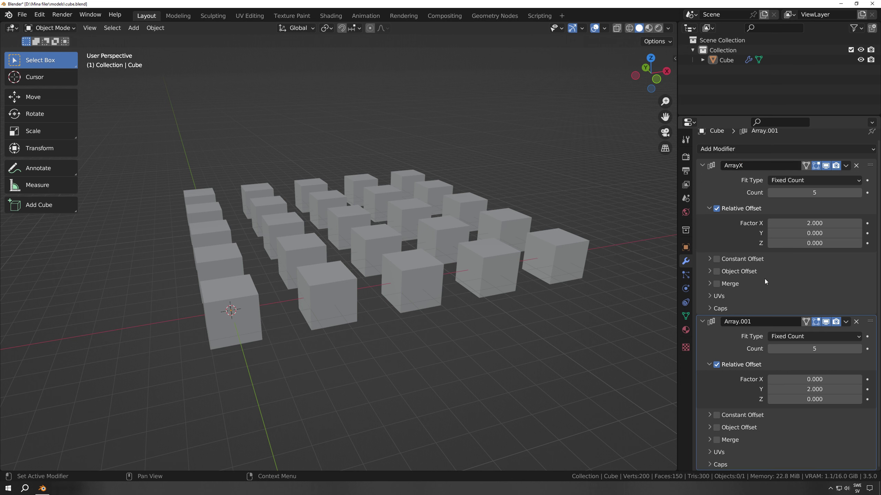
pyautogui.click(757, 322)
pyautogui.click(759, 322)
pyautogui.press('BackSpace')
pyautogui.press('BackSpace')
pyautogui.press('BackSpace')
pyautogui.press('BackSpace')
pyautogui.write('Y')
pyautogui.press('Return')
# Apply the ArrayX and ArrayY modifiers and undo both applications
pyautogui.click(846, 165)
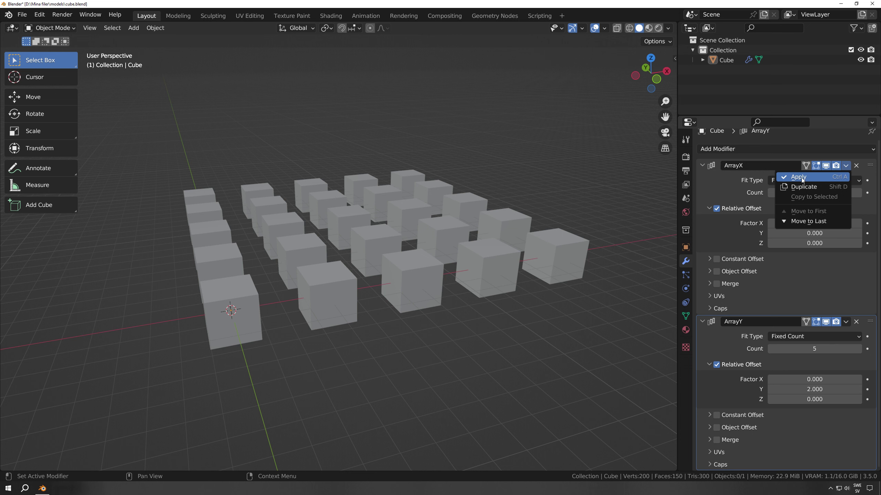
pyautogui.click(801, 178)
pyautogui.click(846, 172)
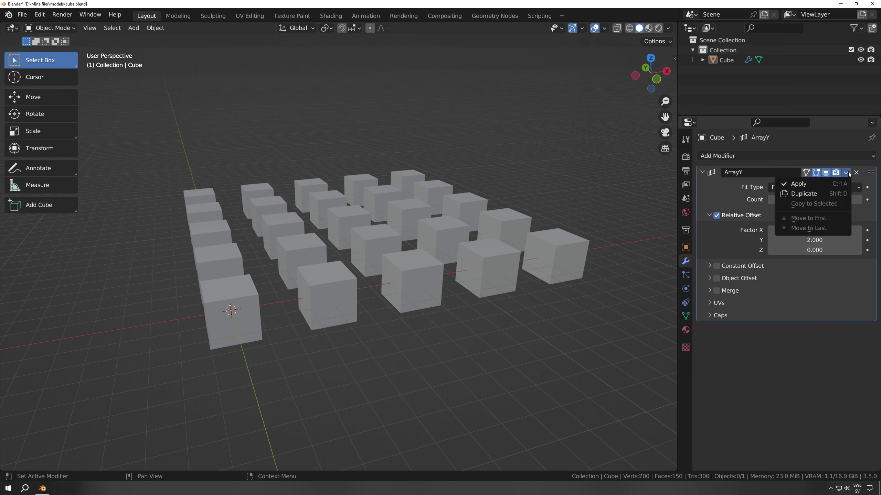
pyautogui.click(826, 184)
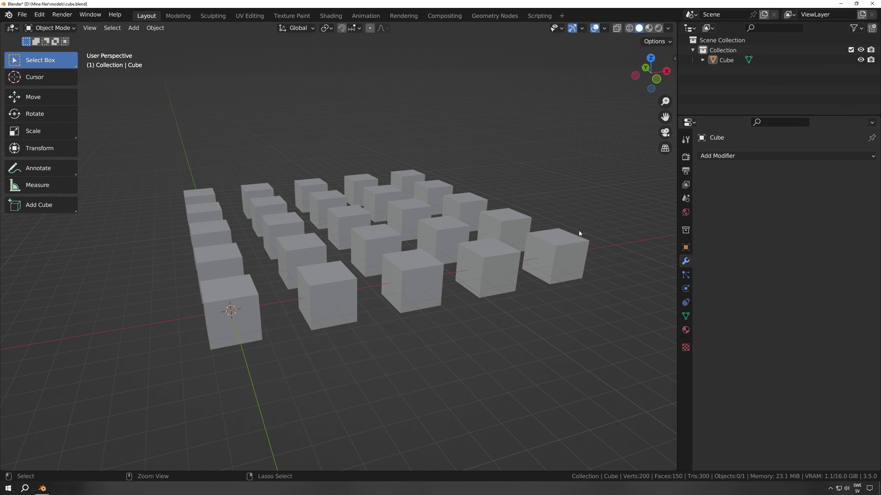
pyautogui.hotkey('ctrl', 'z')
pyautogui.hotkey('ctrl', 'z')
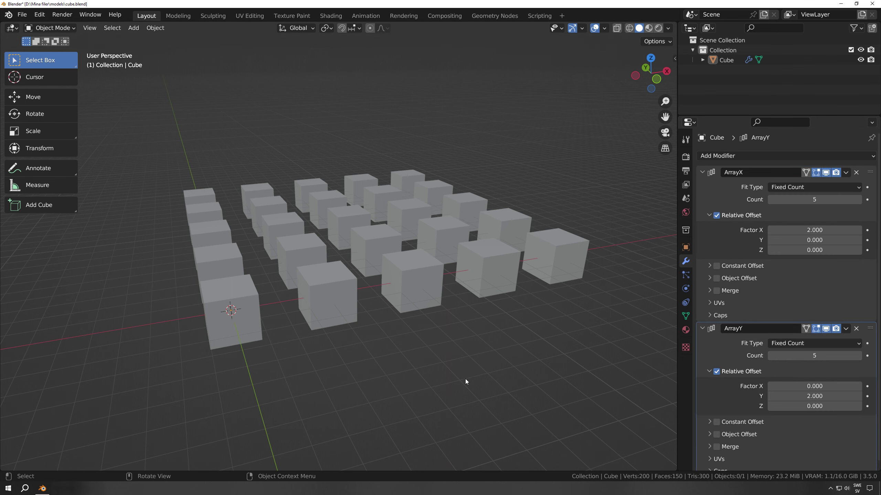
# Try moving a top corner vertex of the original cube in Edit Mode, cancel the move and return to Object Mode
pyautogui.click(258, 341)
pyautogui.moveTo(273, 334); pyautogui.dragTo(266, 350, button='middle')
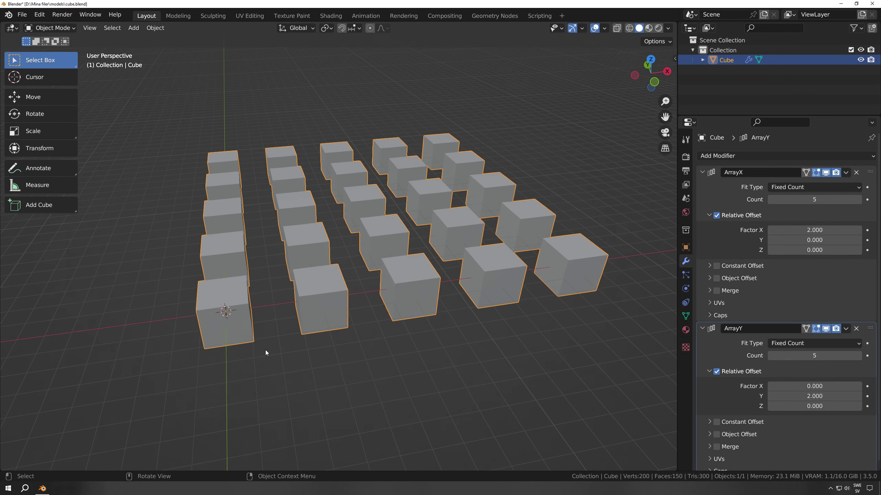
pyautogui.press('Tab')
pyautogui.press('g')
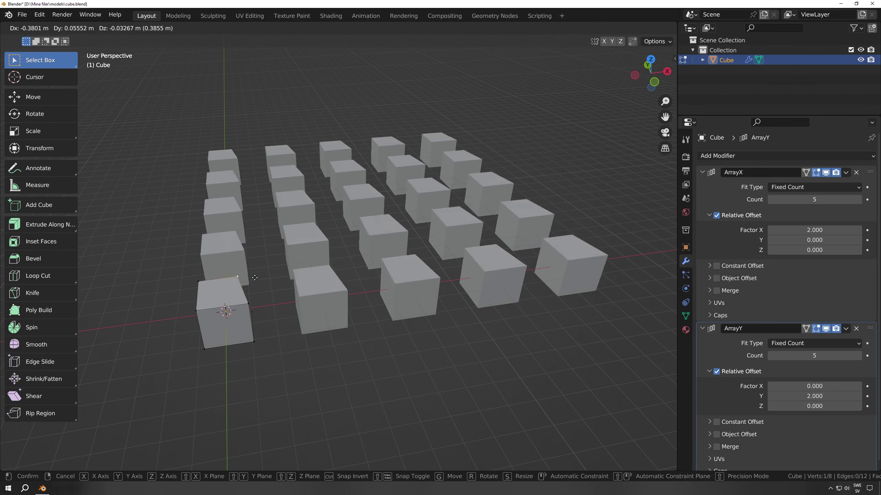
pyautogui.rightClick(273, 286)
pyautogui.press('Tab')
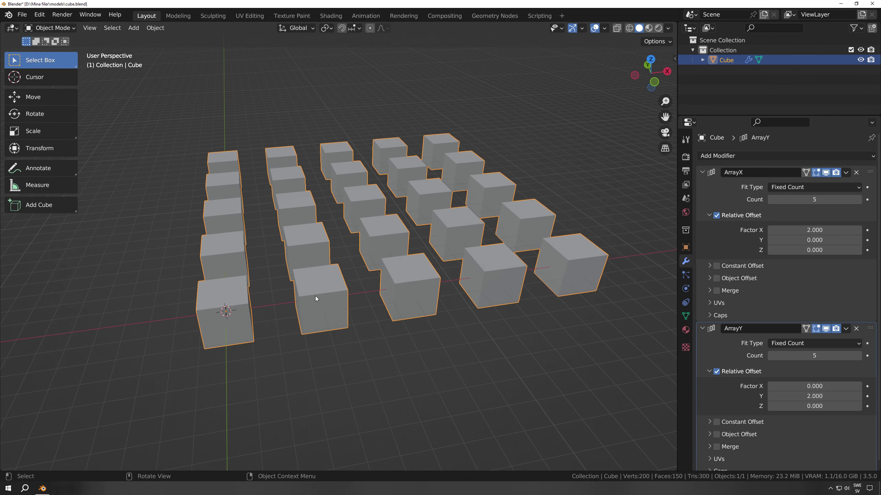
# Apply the ArrayX and ArrayY modifiers to the selected cube grid and enter Edit Mode
pyautogui.click(845, 172)
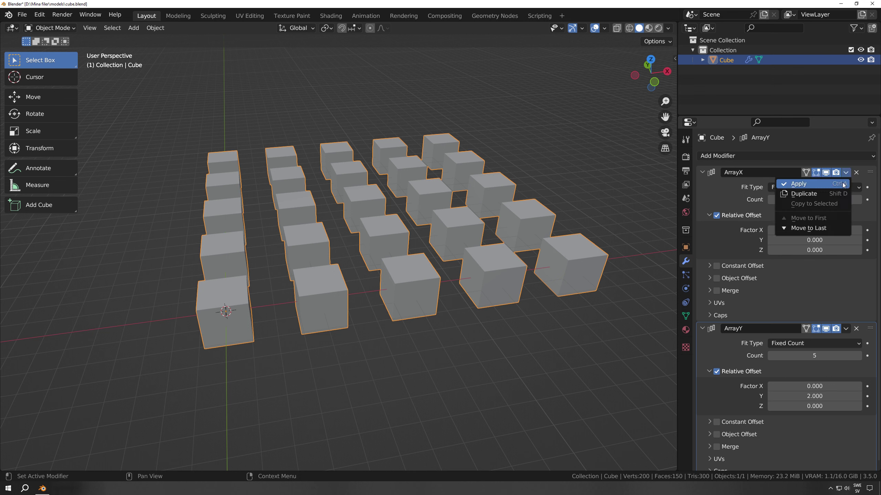
pyautogui.click(787, 180)
pyautogui.click(845, 172)
pyautogui.click(787, 180)
pyautogui.press('Tab')
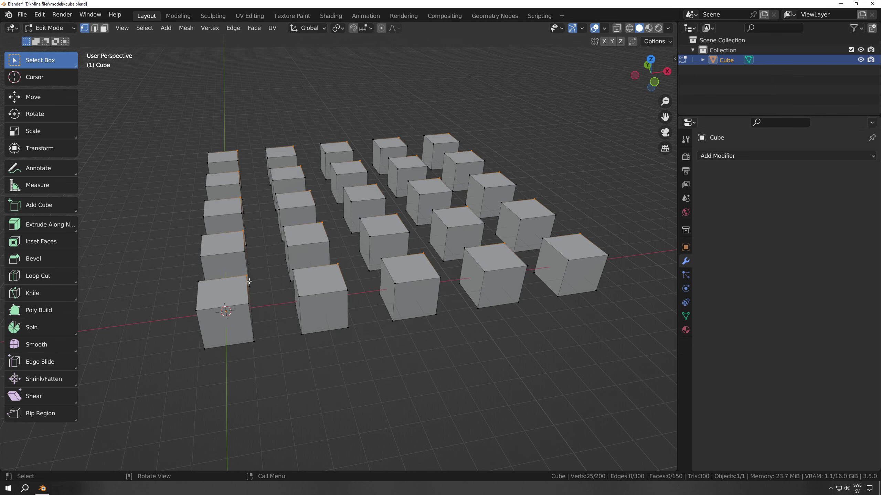
# Move a single top corner vertex of the cube at the origin and one on the neighbouring cube freely
pyautogui.press('g')
pyautogui.click(293, 295)
pyautogui.click(341, 265)
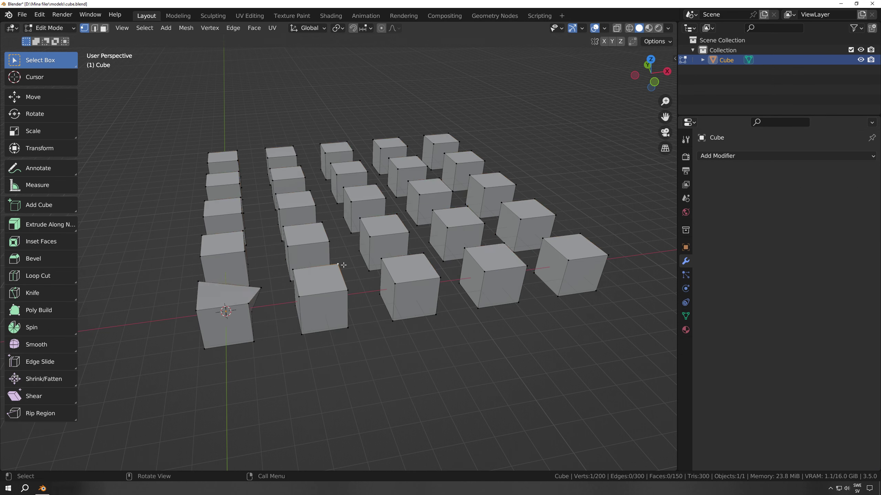
pyautogui.press('g')
pyautogui.click(353, 276)
# Undo the vertex moves and the application of both Array modifiers, back to Object Mode
pyautogui.hotkey('ctrl', 'z')
pyautogui.hotkey('ctrl', 'z')
pyautogui.hotkey('ctrl', 'z')
pyautogui.hotkey('ctrl', 'z')
pyautogui.hotkey('ctrl', 'z')
pyautogui.hotkey('ctrl', 'z')
pyautogui.hotkey('ctrl', 'z')
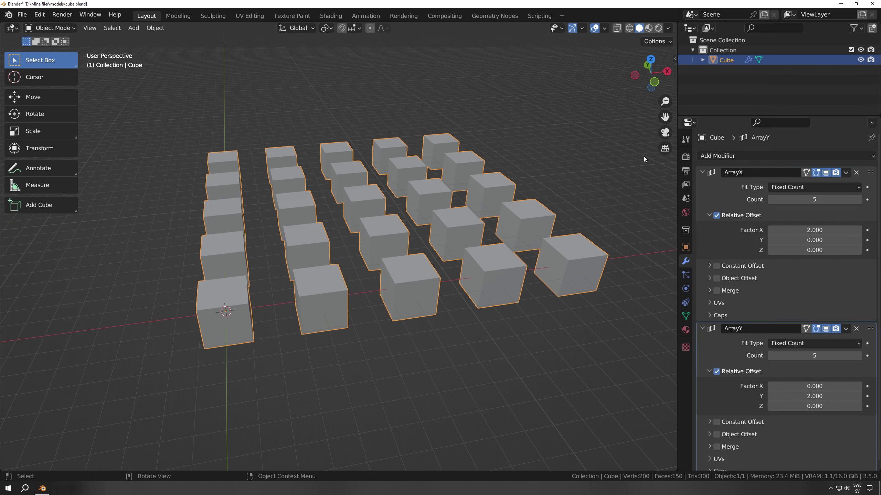
# Duplicate the collection holding the arrayed cube and undo the duplication
pyautogui.click(725, 49)
pyautogui.rightClick(725, 49)
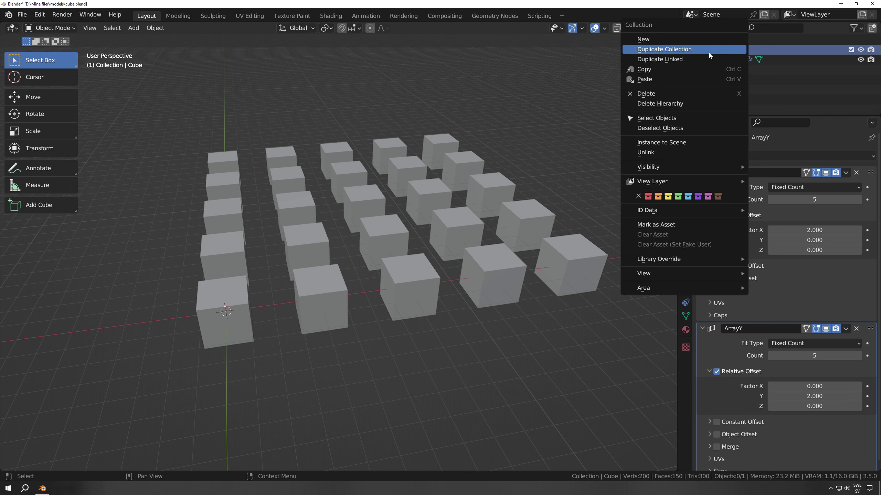
pyautogui.click(670, 49)
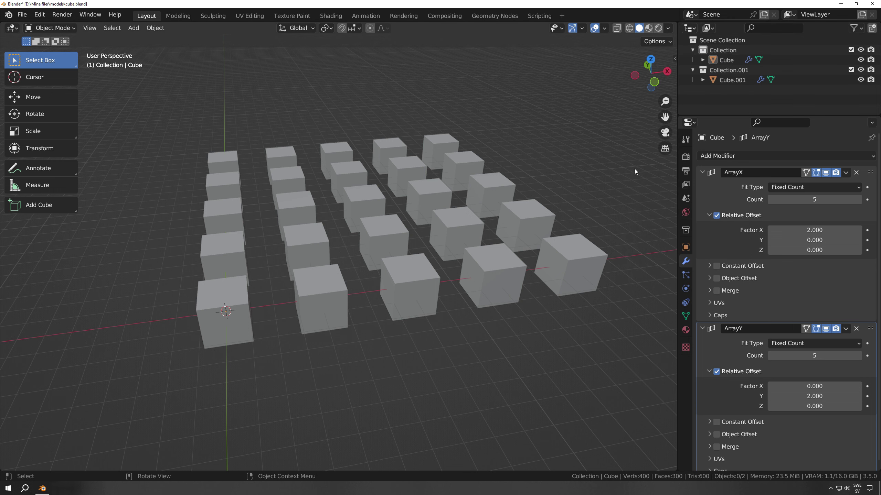
pyautogui.hotkey('ctrl', 'z')
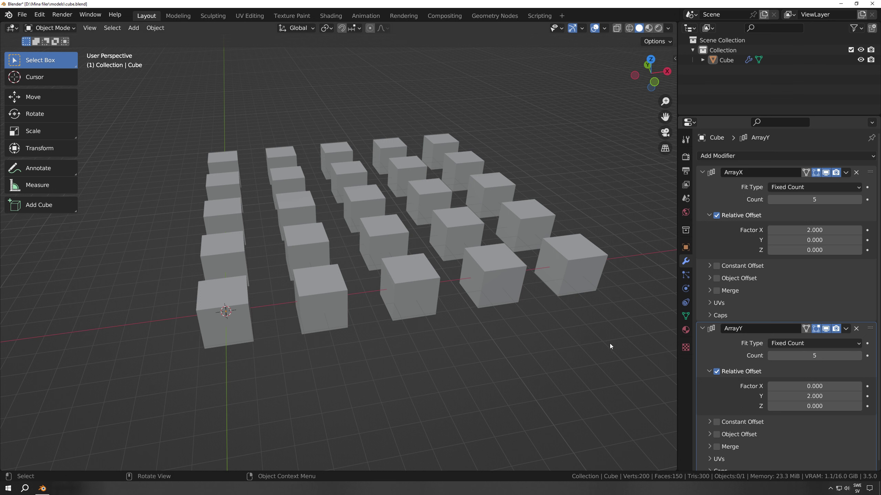
# Select the arrayed cube, convert it to a mesh and undo the conversion
pyautogui.click(237, 285)
pyautogui.rightClick(237, 285)
pyautogui.moveTo(238, 287)
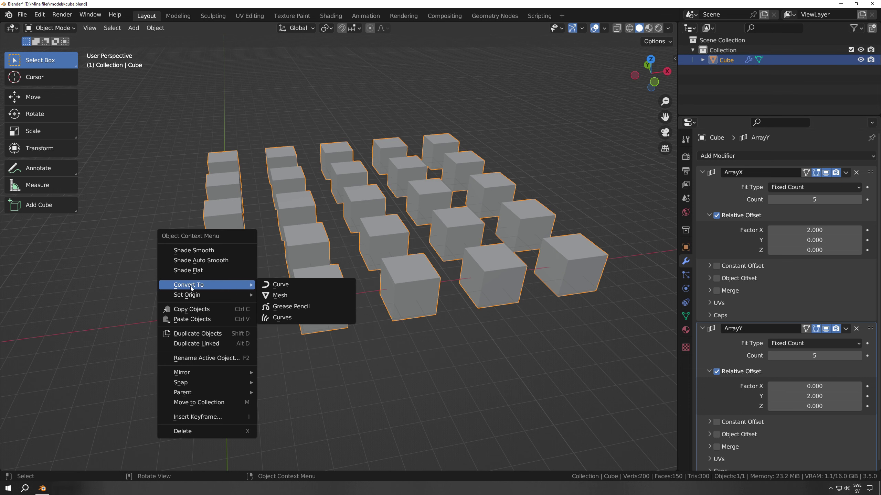
pyautogui.click(274, 296)
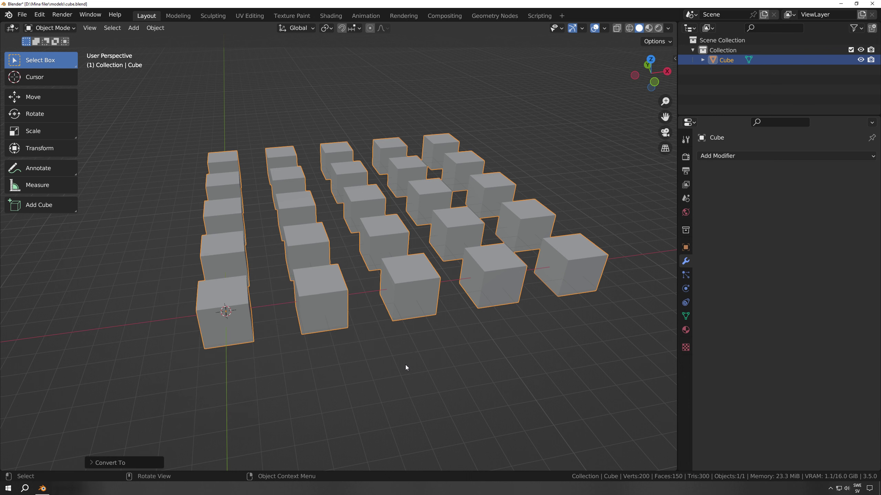
pyautogui.hotkey('ctrl', 'z')
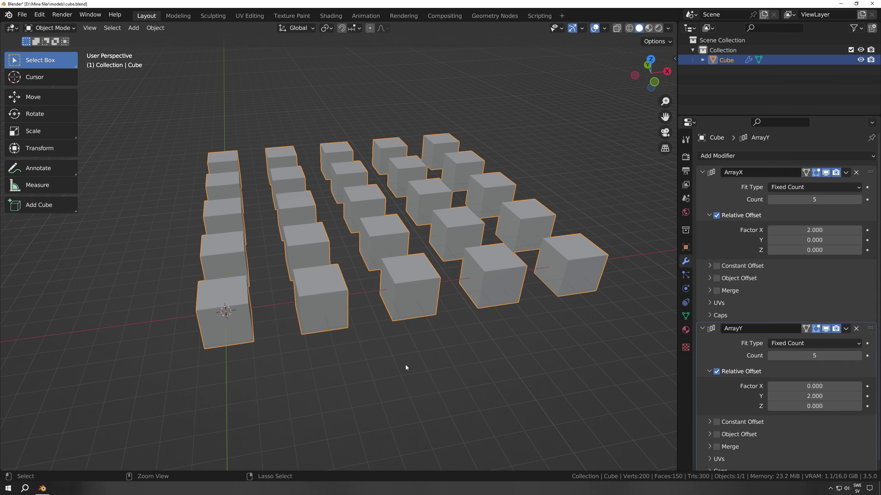
# Delete the arrayed cube object and add a new default cube mesh at the origin
pyautogui.press('Delete')
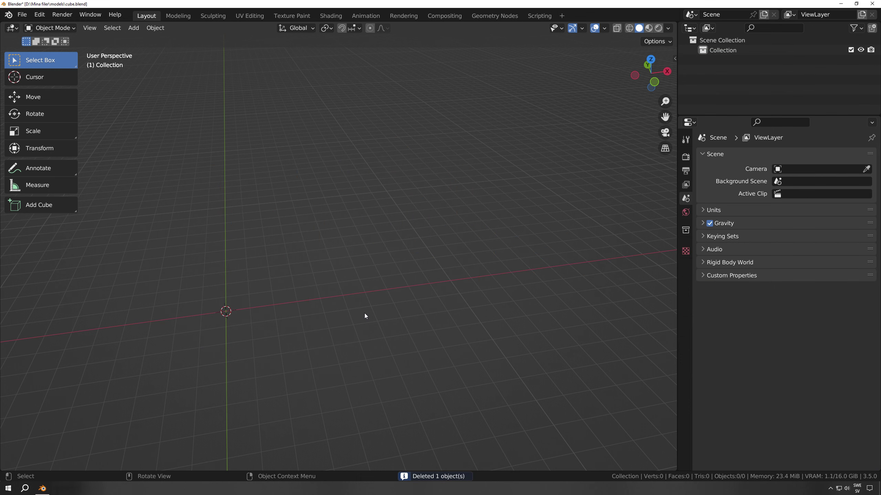
pyautogui.moveTo(346, 311); pyautogui.dragTo(383, 272, button='middle')
pyautogui.hotkey('shift', 'a')
pyautogui.moveTo(382, 271)
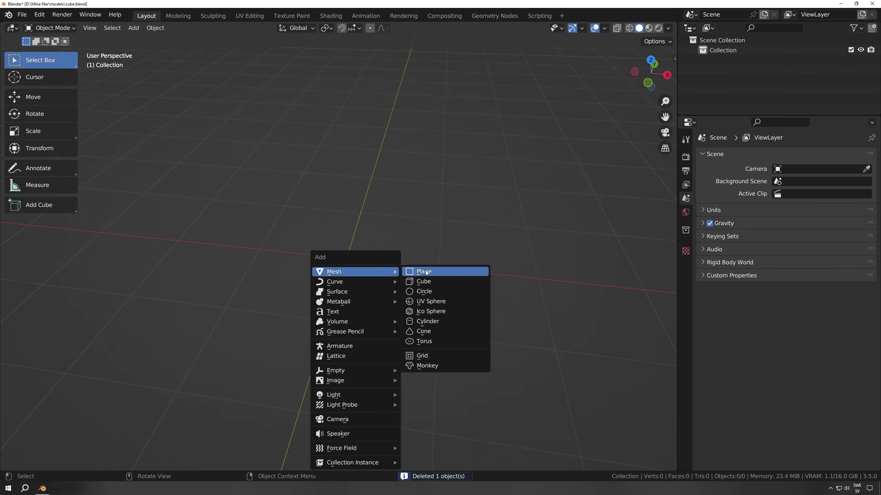
pyautogui.click(430, 286)
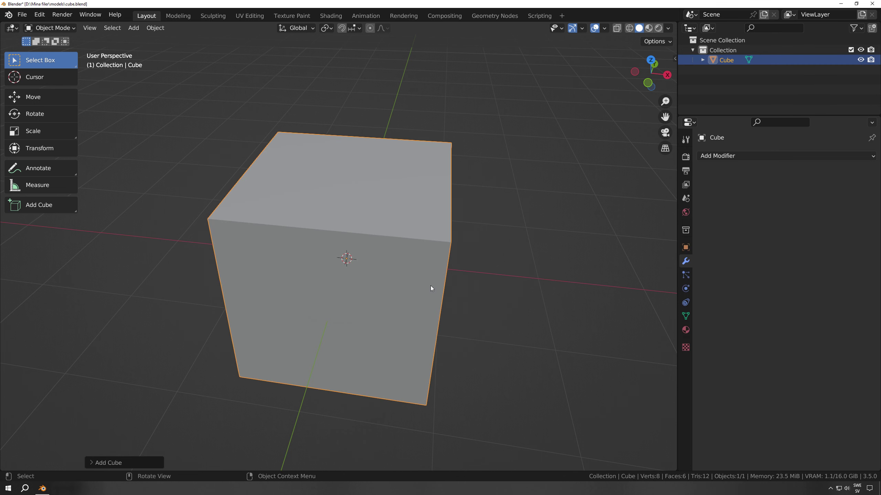
# Move the new cube -1 m along X and apply all its transforms
pyautogui.scroll(-3, 445, 285)
pyautogui.write('gx-1')
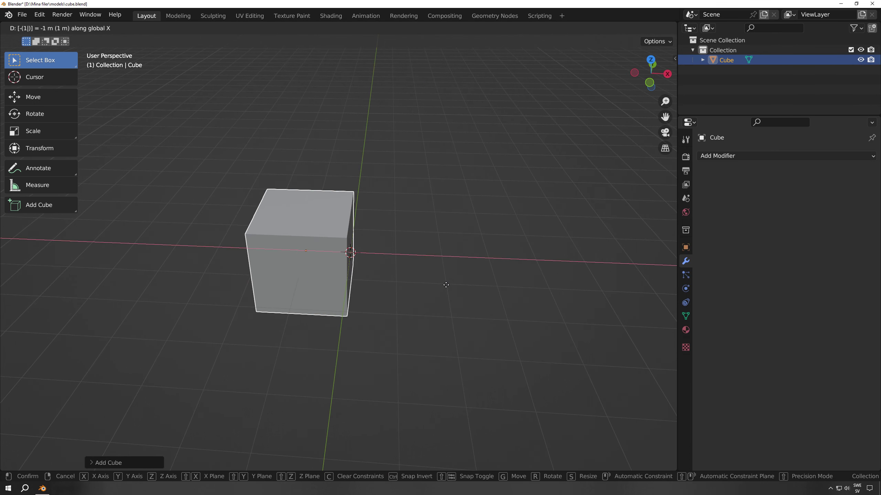
pyautogui.press('Return')
pyautogui.hotkey('ctrl', 'a')
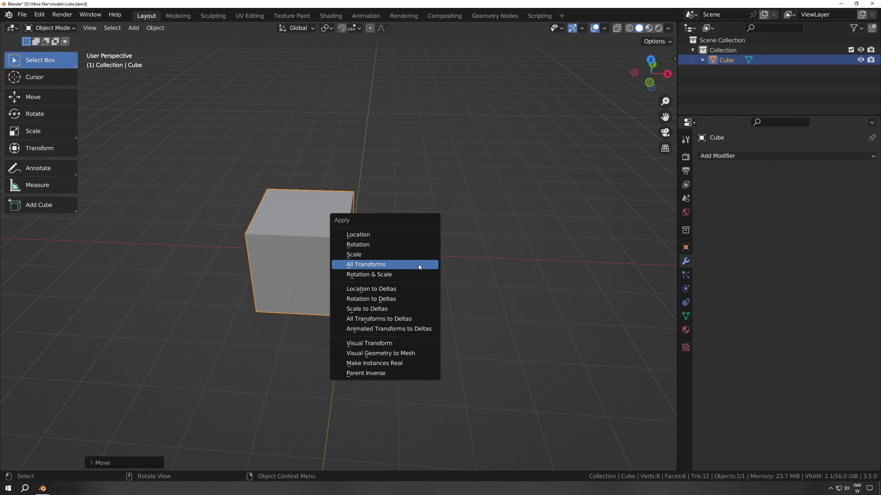
pyautogui.click(359, 268)
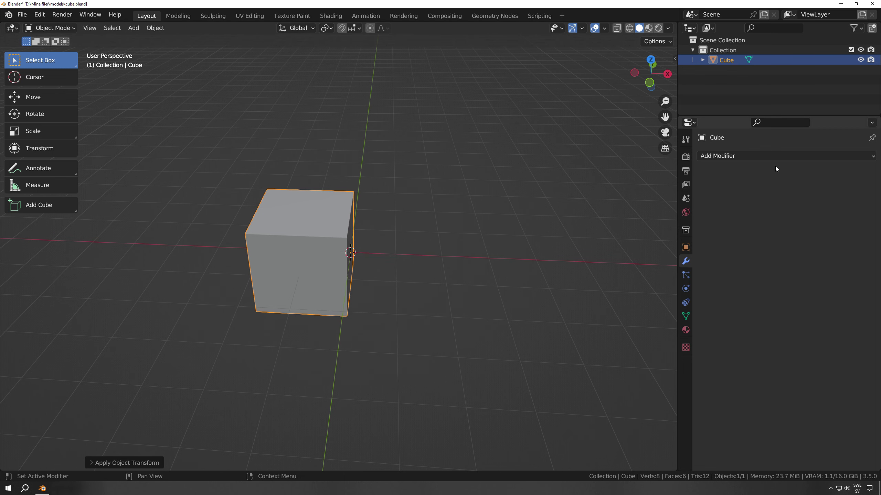
# Add a Mirror modifier to the cube, mirroring it across the X axis
pyautogui.click(752, 157)
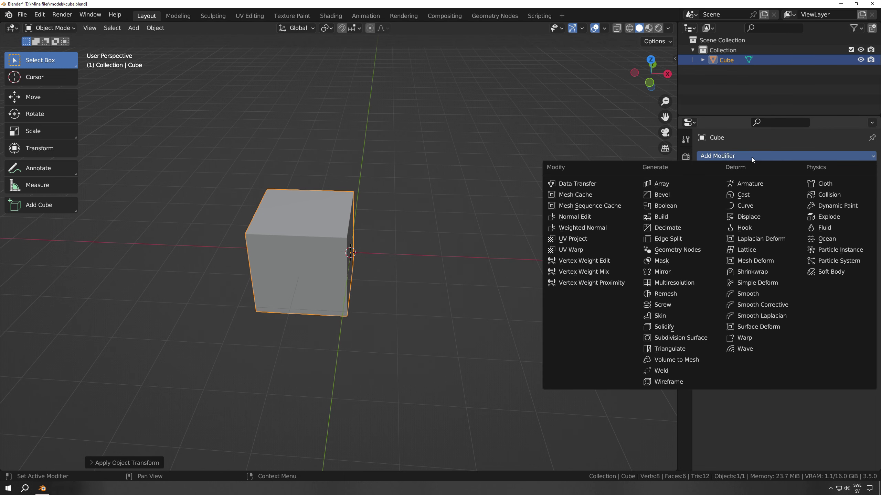
pyautogui.click(669, 272)
pyautogui.keyDown('shift'); pyautogui.moveTo(530, 285); pyautogui.dragTo(493, 268, button='middle'); pyautogui.keyUp('shift')
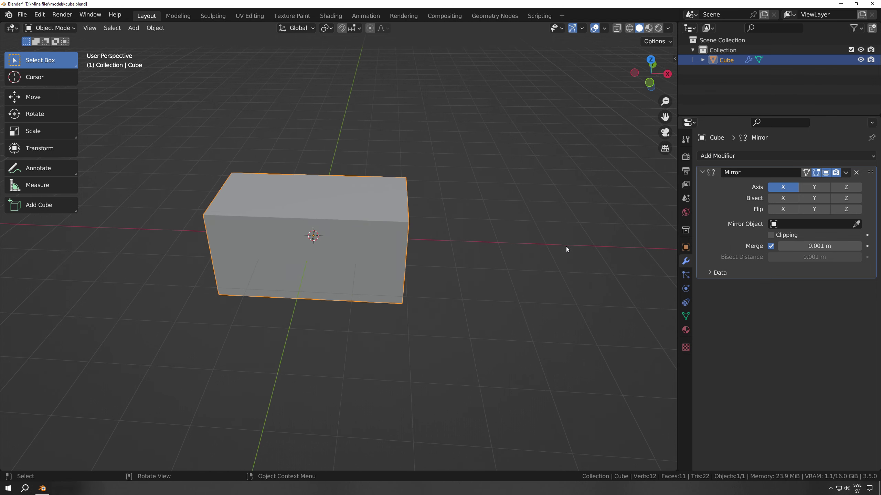
# Add a Subdivision Surface modifier to the mirrored cube and move it above the Mirror modifier in the stack
pyautogui.click(751, 157)
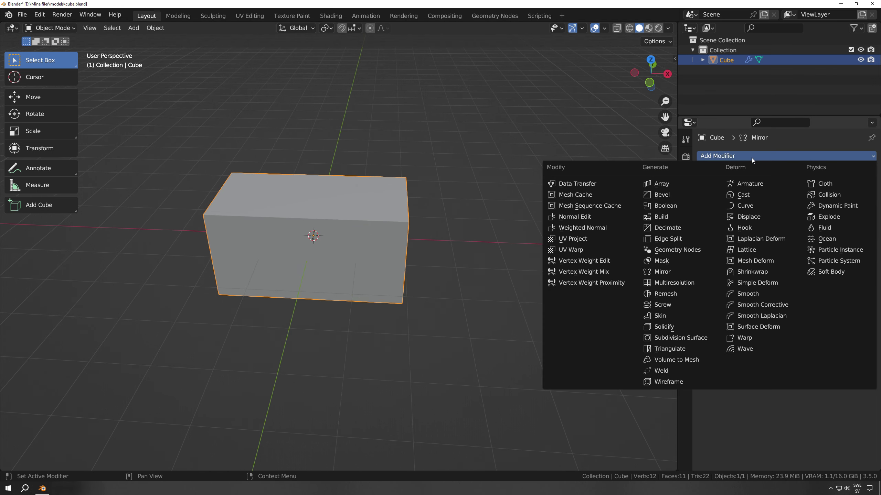
pyautogui.click(684, 338)
pyautogui.moveTo(530, 260); pyautogui.dragTo(403, 258, button='middle')
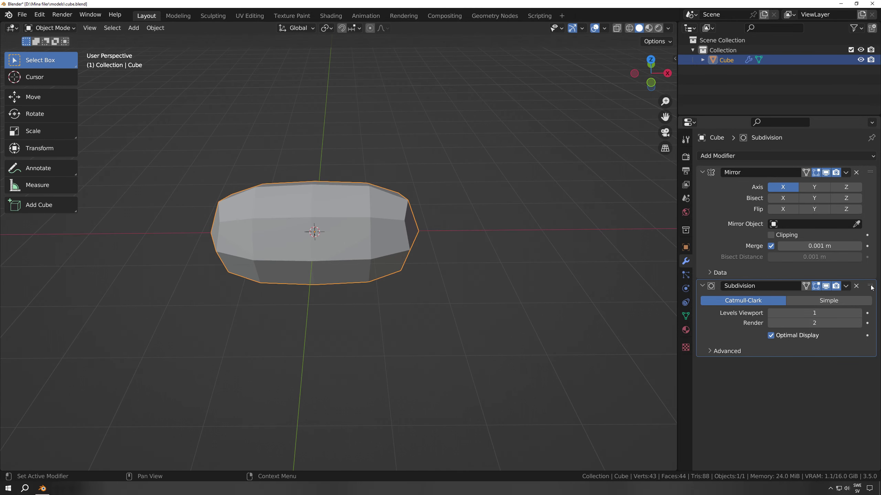
pyautogui.moveTo(870, 286); pyautogui.dragTo(865, 173)
pyautogui.click(437, 270)
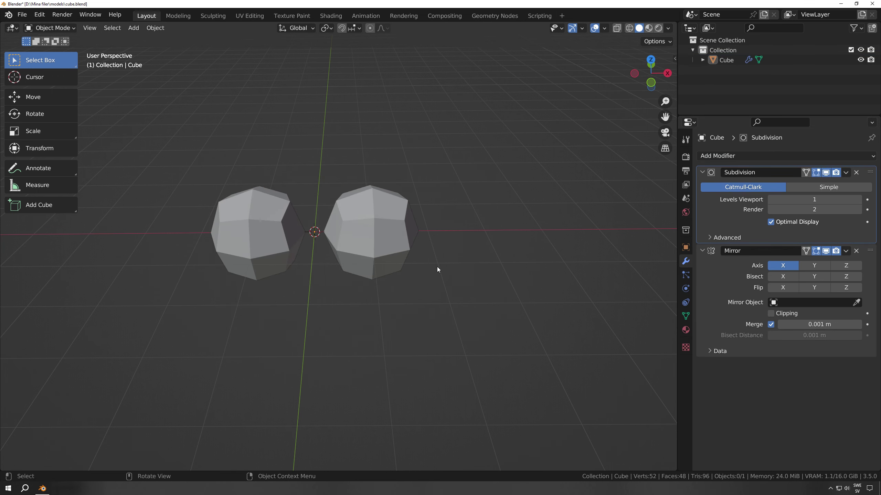
pyautogui.moveTo(437, 269); pyautogui.dragTo(456, 278, button='middle')
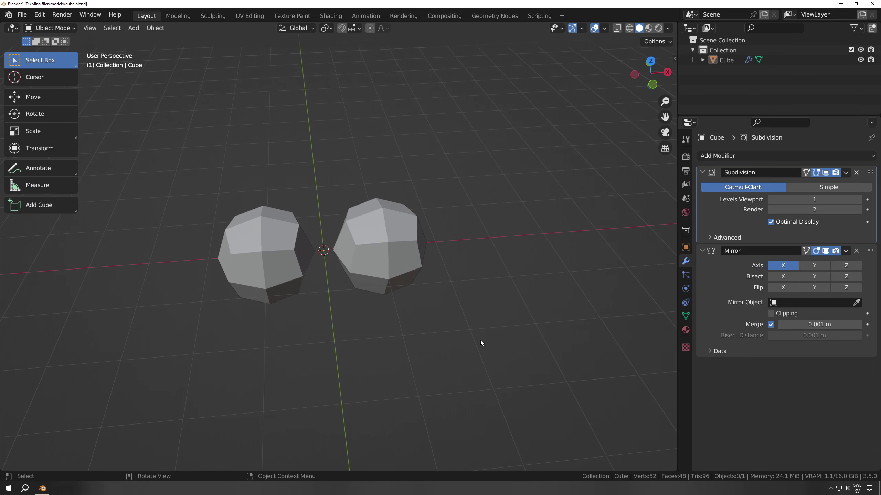
# Delete the mirrored, subdivided cube object and add a new default cube mesh
pyautogui.click(282, 260)
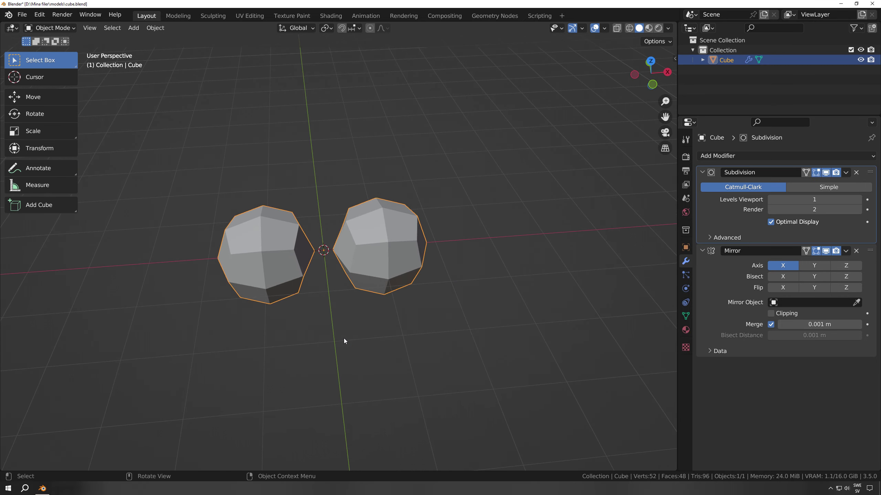
pyautogui.press('Delete')
pyautogui.hotkey('shift', 'a')
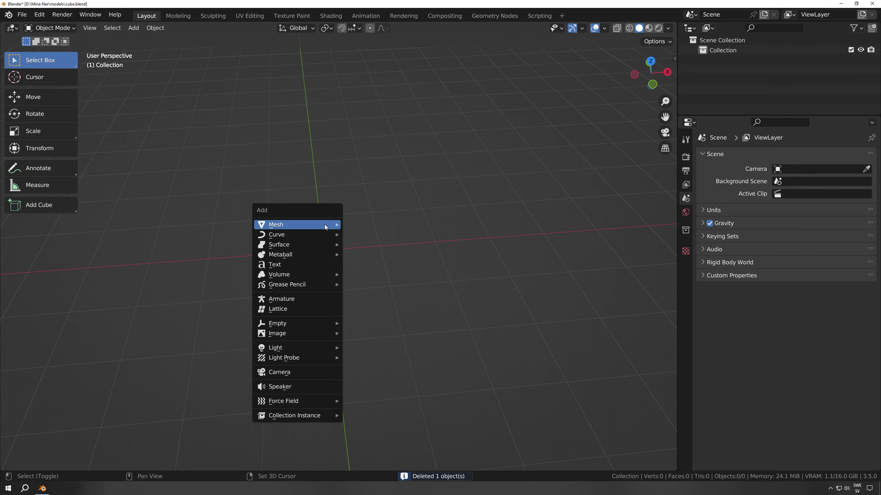
pyautogui.moveTo(324, 226)
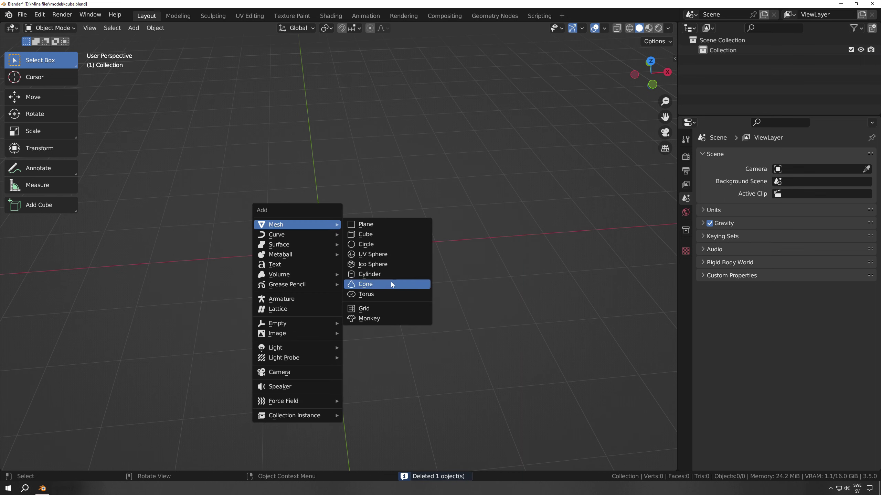
pyautogui.click(385, 233)
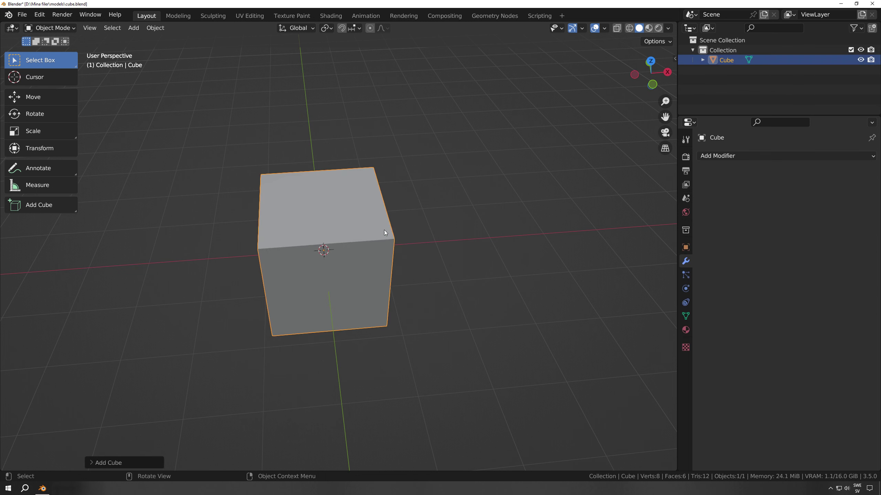
# Rotate the new cube 90 degrees about the global Z axis
pyautogui.scroll(-3, 402, 284)
pyautogui.moveTo(401, 284); pyautogui.dragTo(398, 274, button='middle')
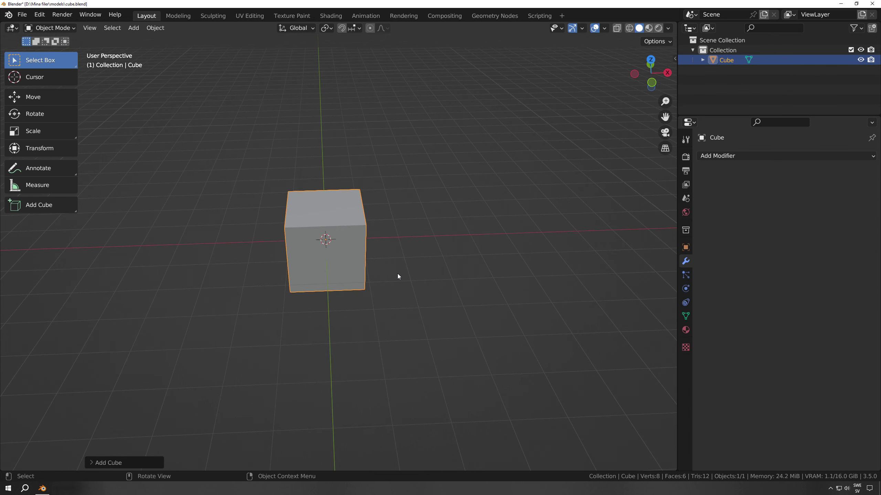
pyautogui.press('r')
pyautogui.write('z')
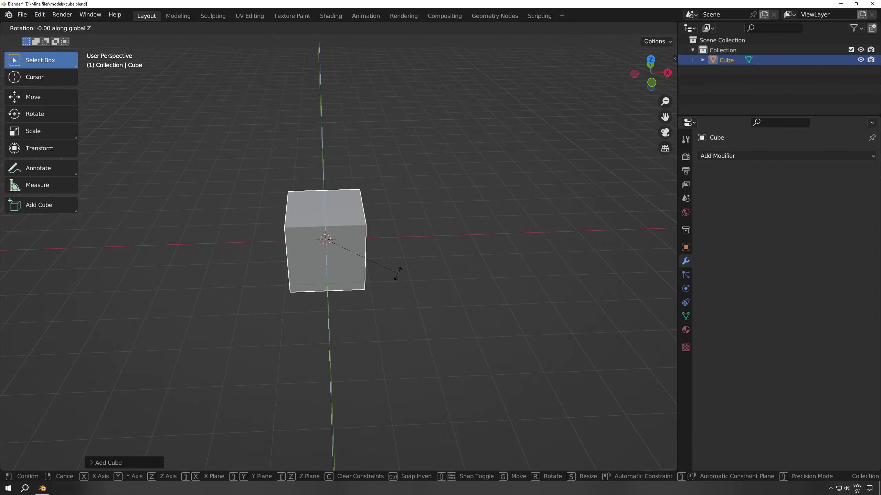
pyautogui.write('90')
pyautogui.press('Return')
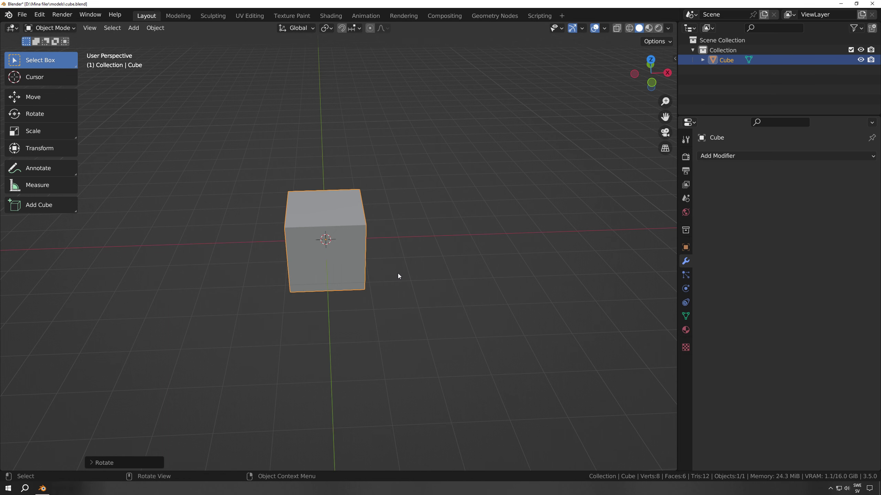
# Add an Array modifier to the rotated cube with a relative X offset factor of 1.6 and a count of 6
pyautogui.click(788, 155)
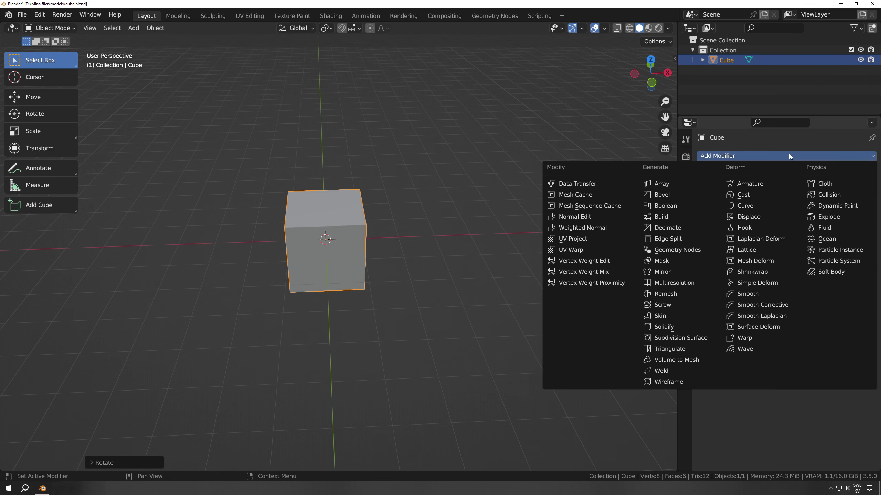
pyautogui.click(658, 184)
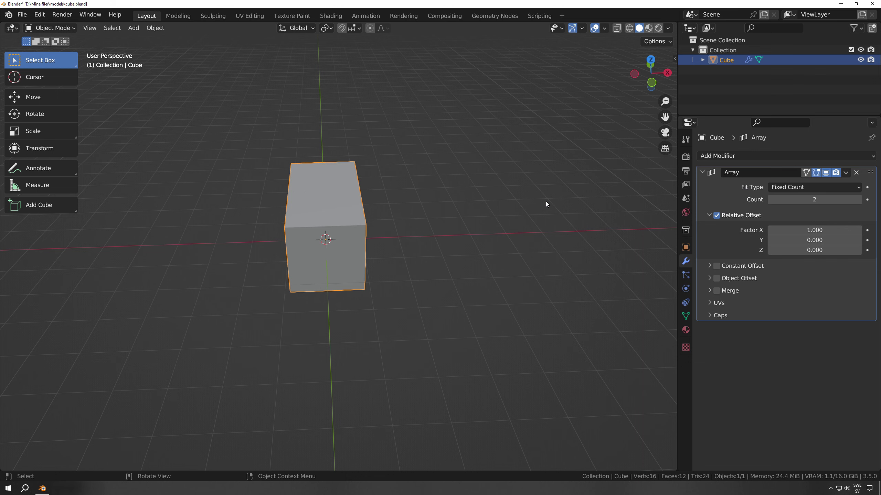
pyautogui.moveTo(811, 230); pyautogui.dragTo(853, 230)
pyautogui.click(858, 199)
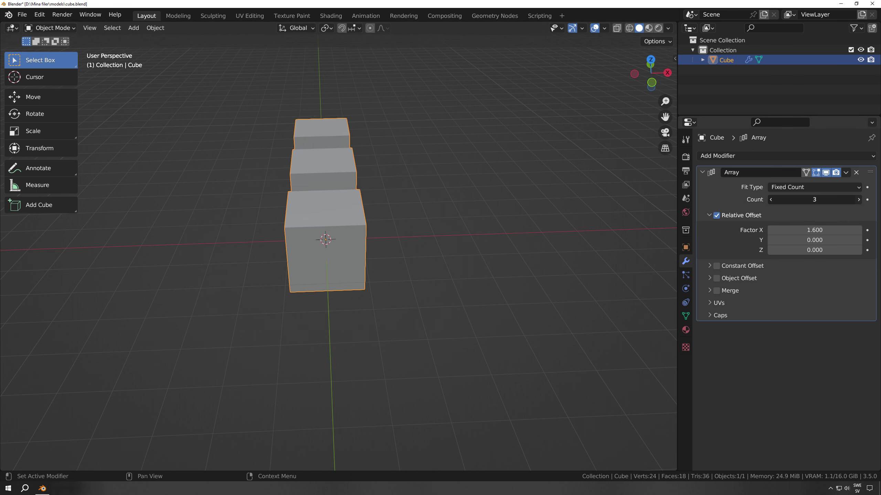
pyautogui.moveTo(839, 199); pyautogui.dragTo(859, 199)
pyautogui.moveTo(470, 243); pyautogui.dragTo(408, 239, button='middle')
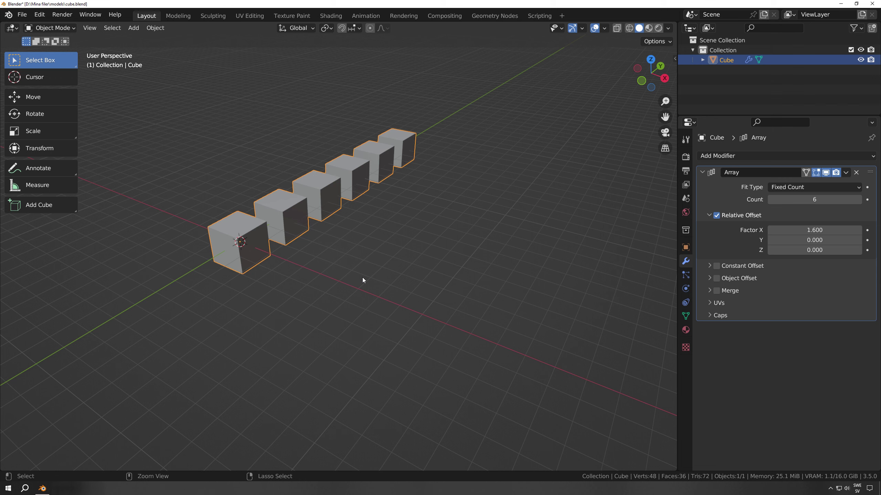
# Apply all transforms to the arrayed cube and deselect it
pyautogui.hotkey('ctrl', 'a')
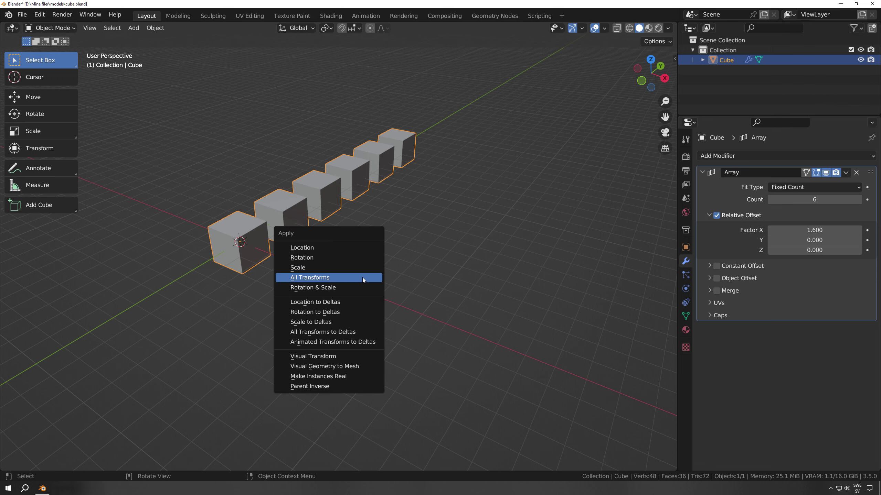
pyautogui.click(320, 278)
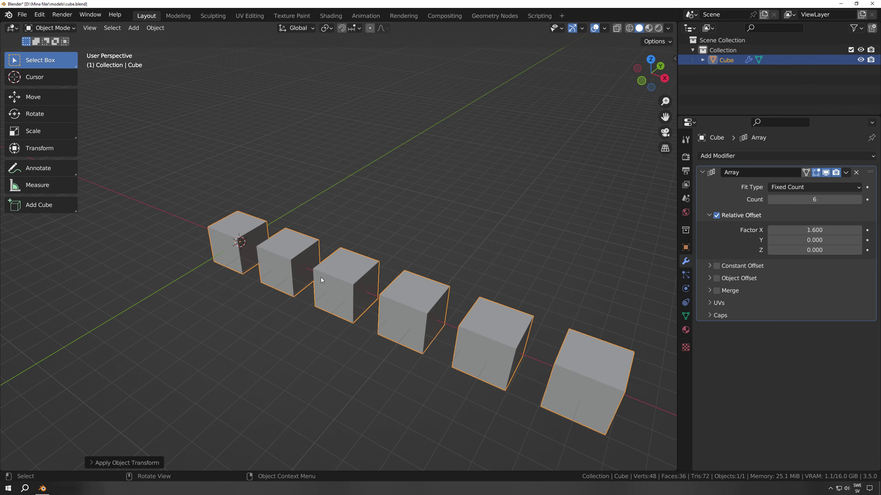
pyautogui.click(256, 303)
pyautogui.moveTo(299, 326); pyautogui.dragTo(384, 318, button='middle')
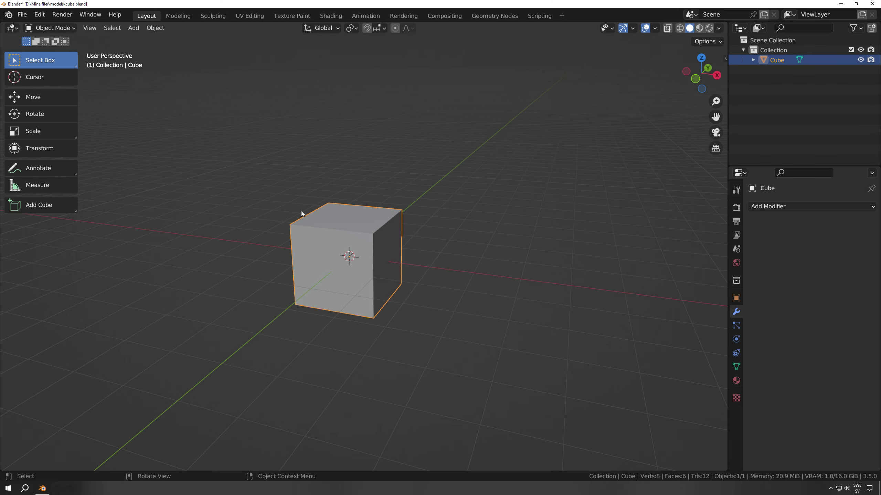
# Try to slide the selected middle vertex along the long edge of the block
pyautogui.moveTo(301, 214); pyautogui.dragTo(433, 248, button='middle')
pyautogui.moveTo(373, 241); pyautogui.dragTo(305, 233, button='middle')
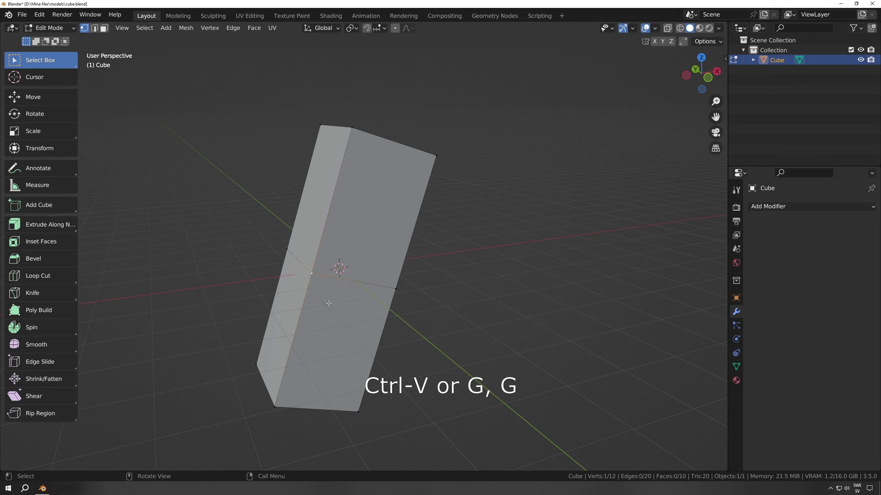
pyautogui.press('g')
pyautogui.press('g')
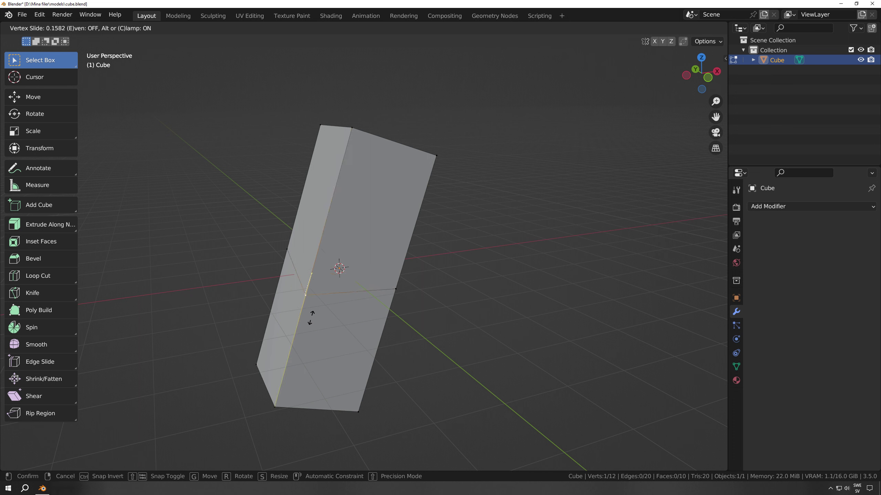
pyautogui.click(355, 285)
# Try to slide the middle cross edge along the length of the block in edge selection mode
pyautogui.press('2')
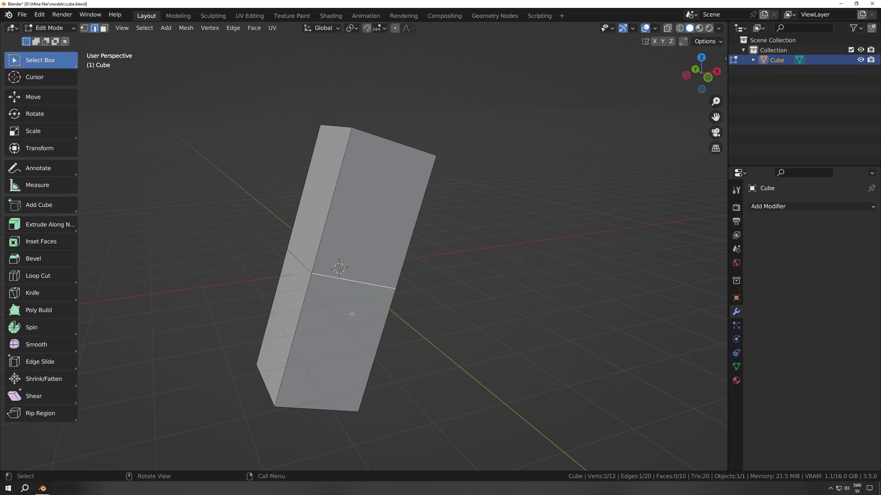
pyautogui.press('g')
pyautogui.press('g')
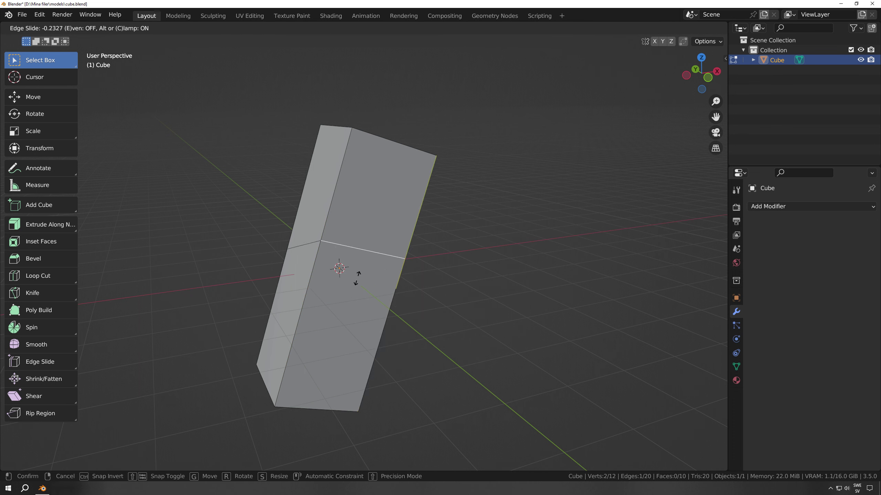
pyautogui.rightClick(337, 349)
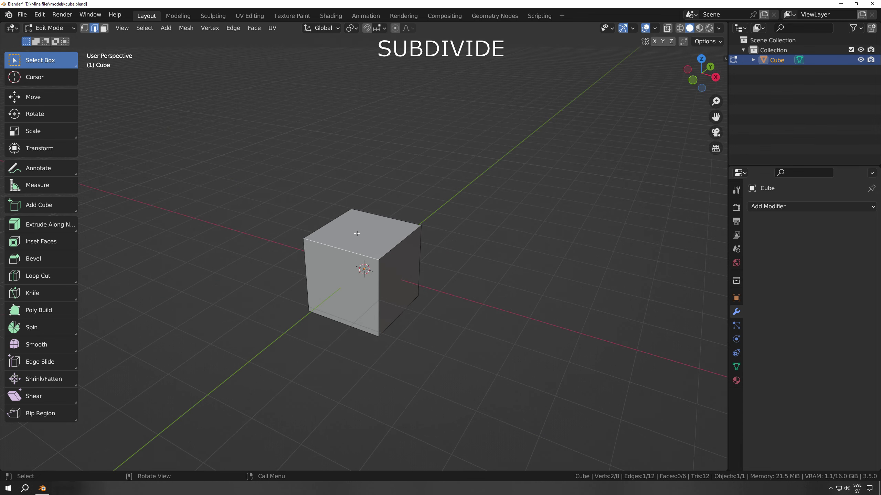
# Subdivide two opposite edges of the cube's top face and undo the subdivision
pyautogui.keyDown('shift'); pyautogui.click(379, 210); pyautogui.keyUp('shift')
pyautogui.moveTo(380, 210); pyautogui.dragTo(364, 236, button='middle')
pyautogui.rightClick(363, 236)
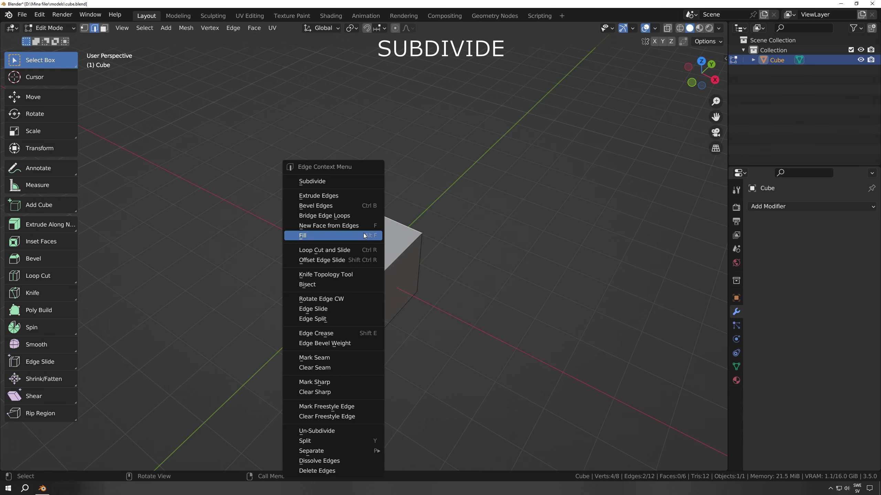
pyautogui.click(337, 182)
pyautogui.moveTo(394, 255)
pyautogui.mouseDown(button='middle')
pyautogui.moveTo(371, 264)
pyautogui.moveTo(399, 259)
pyautogui.mouseUp(button='middle')
pyautogui.hotkey('ctrl', 'z')
# Switch to face selection mode and subdivide the cube's top face
pyautogui.press('3')
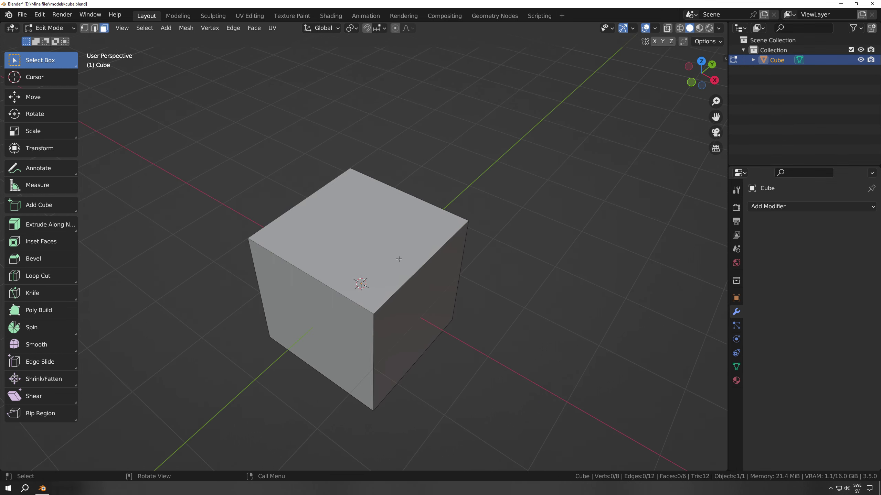
pyautogui.click(364, 271)
pyautogui.rightClick(342, 217)
pyautogui.click(341, 215)
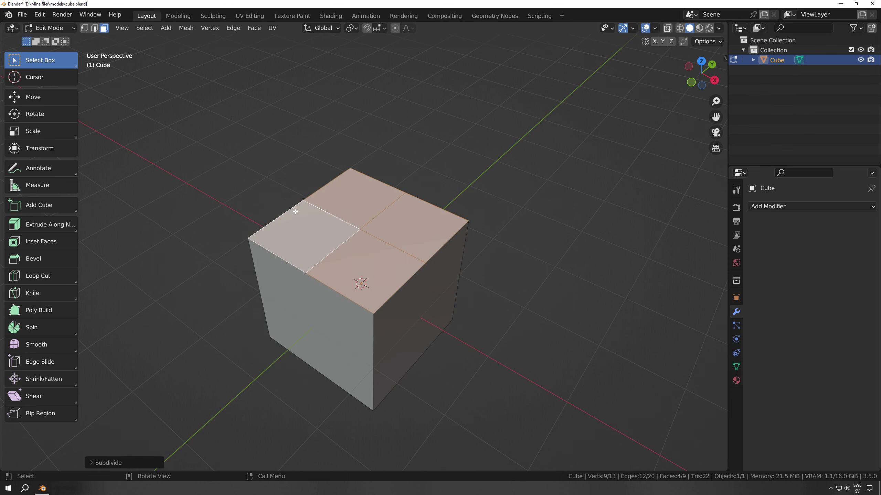
pyautogui.moveTo(385, 248); pyautogui.dragTo(399, 255, button='middle')
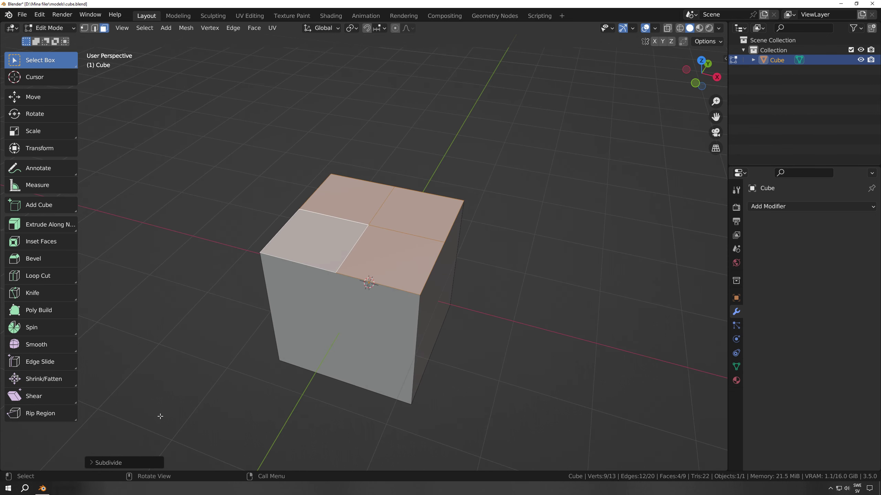
# Set the top face subdivision to 3 cuts, then undo the whole subdivision
pyautogui.click(124, 461)
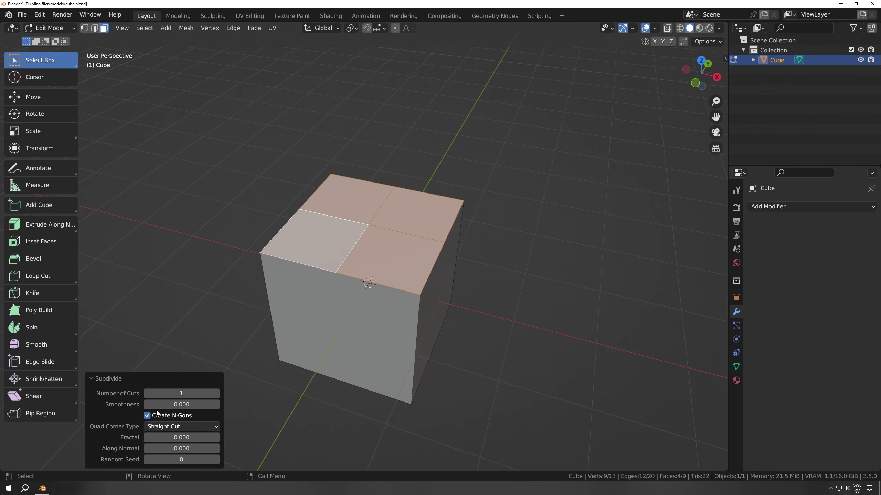
pyautogui.click(216, 393)
pyautogui.click(216, 393)
pyautogui.hotkey('ctrl', 'z')
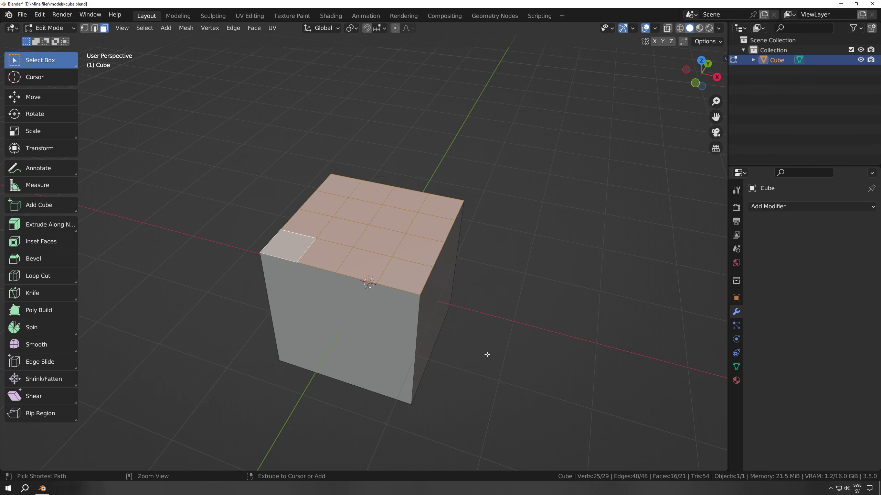
# Subdivide two opposite edges of the cube's top face in edge selection mode
pyautogui.scroll(-2, 510, 330)
pyautogui.moveTo(503, 331); pyautogui.dragTo(444, 334, button='middle')
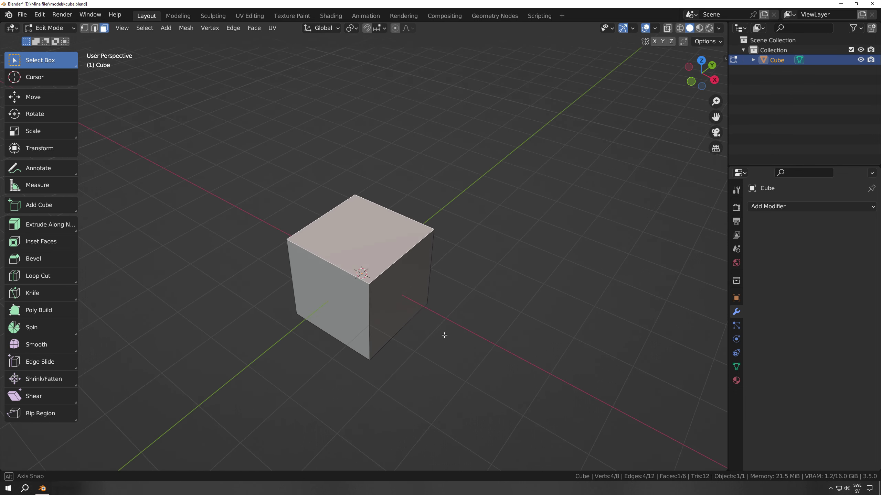
pyautogui.click(335, 266)
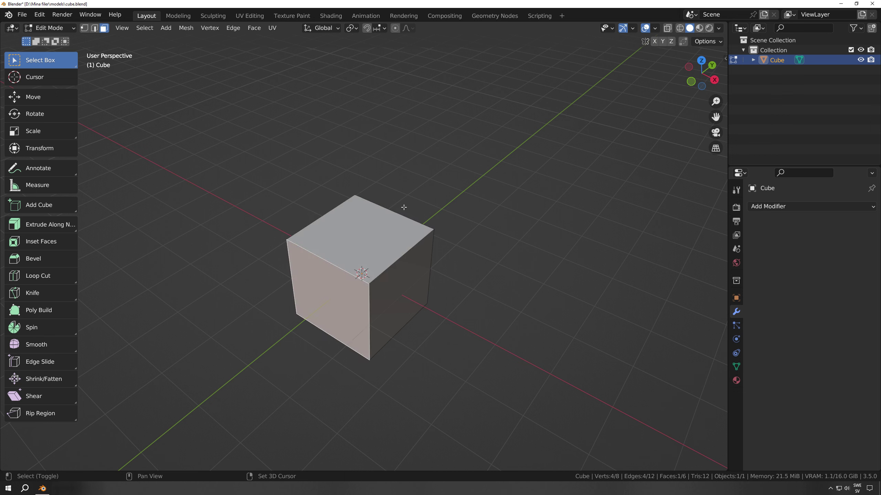
pyautogui.press('2')
pyautogui.click(336, 266)
pyautogui.keyDown('shift'); pyautogui.click(386, 211); pyautogui.keyUp('shift')
pyautogui.rightClick(386, 211)
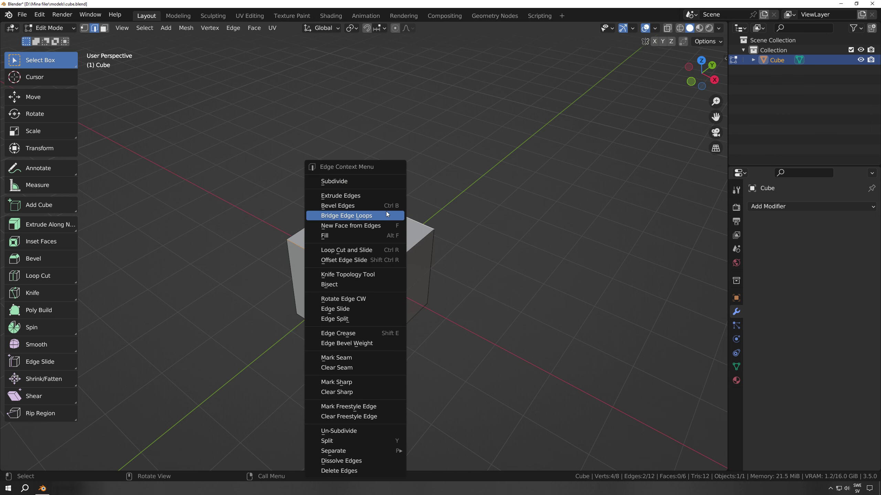
pyautogui.click(342, 181)
# Select the new center edge across the cube's top face and bevel it
pyautogui.click(349, 240)
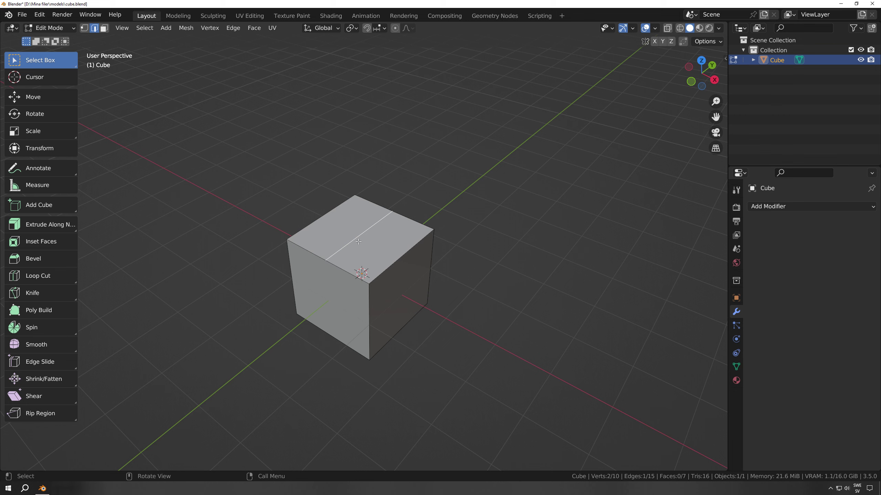
pyautogui.hotkey('ctrl', 'b')
pyautogui.click(377, 256)
pyautogui.moveTo(376, 257); pyautogui.dragTo(422, 278, button='middle')
pyautogui.scroll(2, 469, 307)
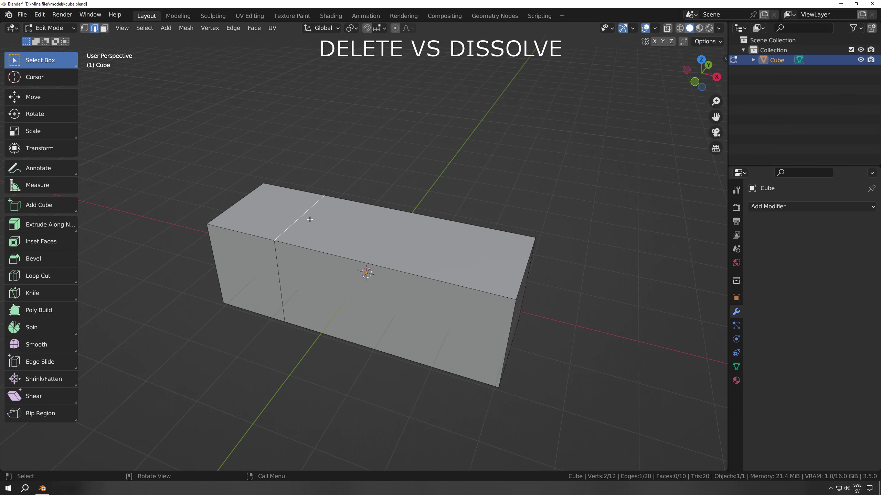
# Delete the selected edge across the block's top, then undo the deletion
pyautogui.rightClick(310, 220)
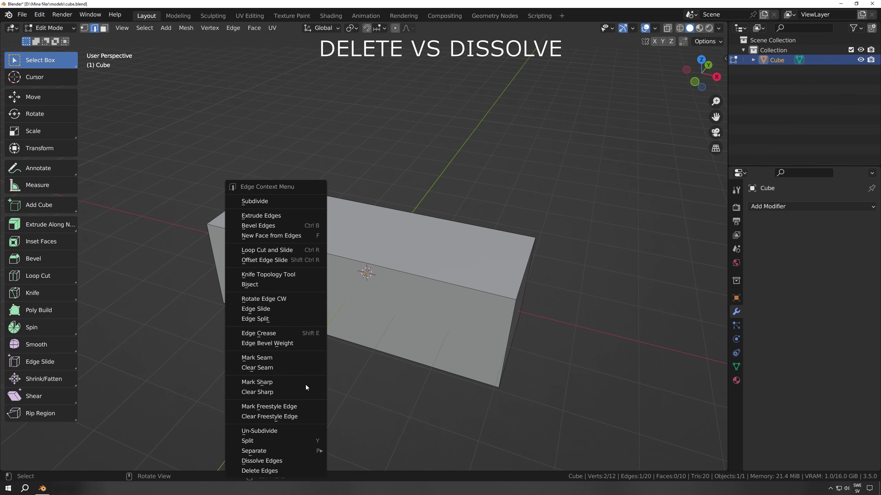
pyautogui.click(267, 471)
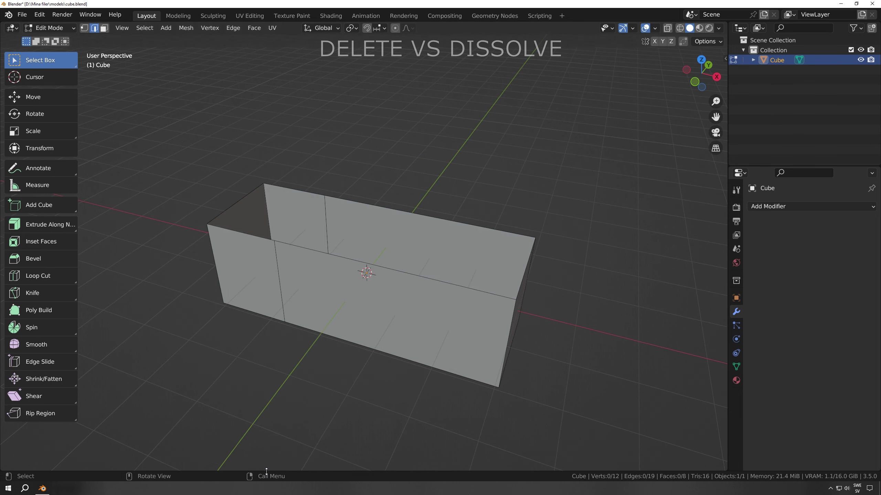
pyautogui.moveTo(275, 346); pyautogui.dragTo(403, 195, button='middle')
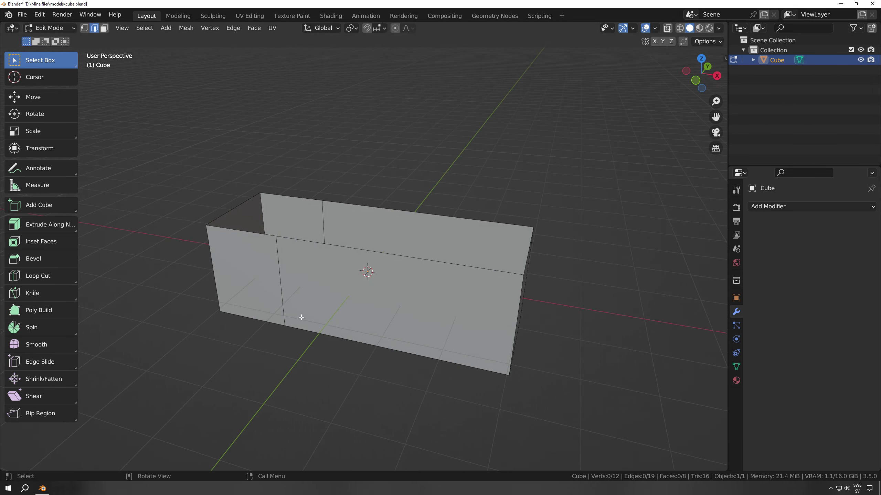
pyautogui.hotkey('ctrl', 'z')
# Dissolve the selected edge across the block's top face
pyautogui.rightClick(404, 195)
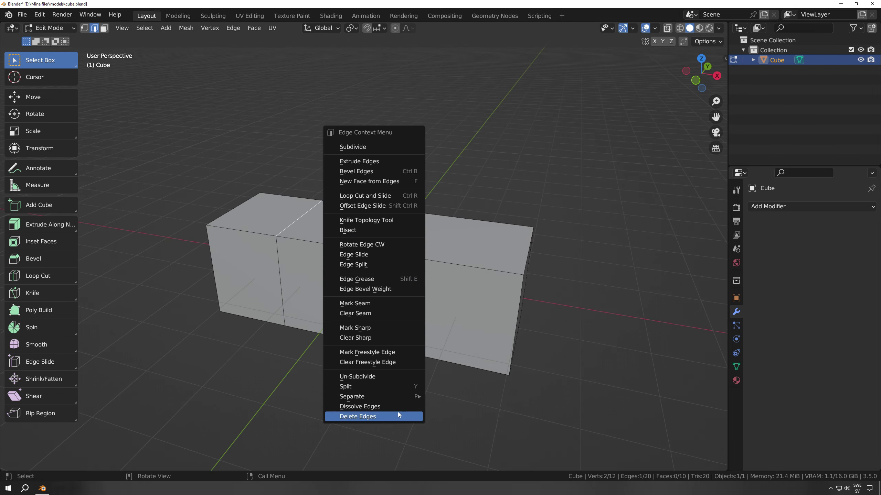
pyautogui.click(354, 407)
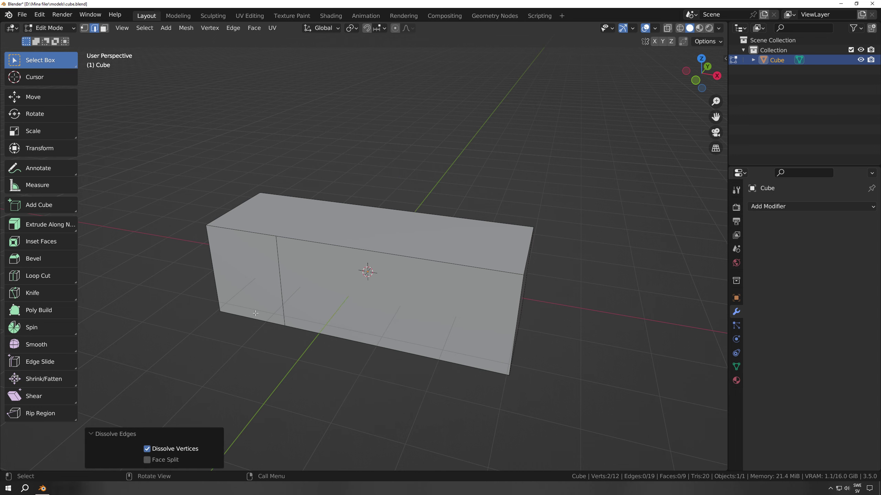
pyautogui.moveTo(271, 230)
pyautogui.mouseDown(button='middle')
pyautogui.moveTo(319, 315)
pyautogui.moveTo(398, 243)
pyautogui.moveTo(466, 226)
pyautogui.moveTo(263, 239)
pyautogui.mouseUp(button='middle')
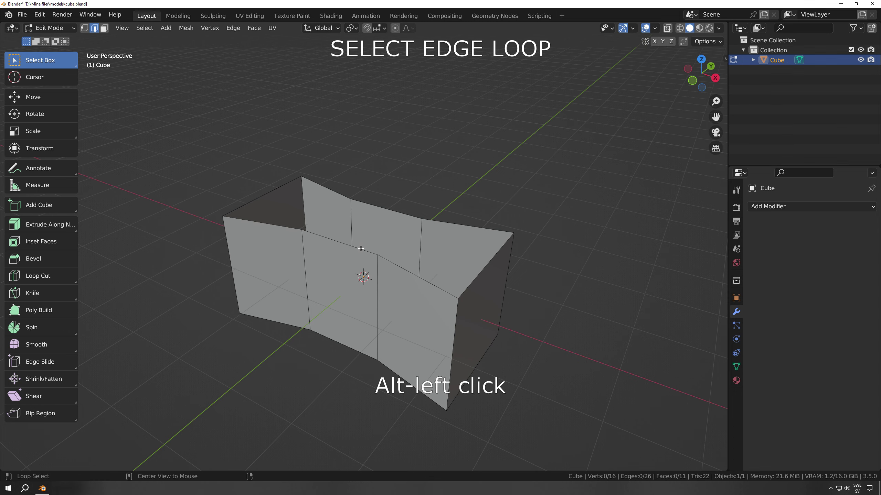
# Select the whole edge loop around the open top of the bent block
pyautogui.keyDown('alt'); pyautogui.click(360, 249); pyautogui.keyUp('alt')
pyautogui.moveTo(361, 248); pyautogui.dragTo(340, 294, button='middle')
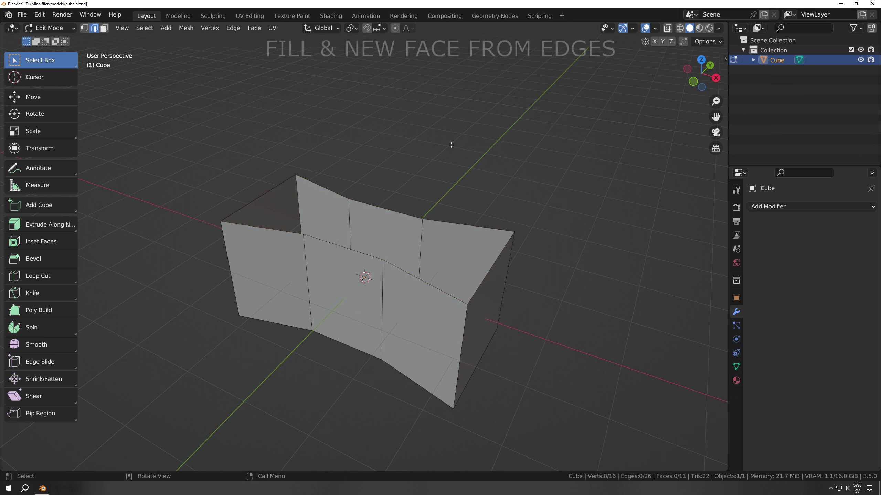
pyautogui.keyDown('alt'); pyautogui.click(360, 252); pyautogui.keyUp('alt')
# Fill the selected top edge loop with faces, then undo the fill
pyautogui.rightClick(486, 166)
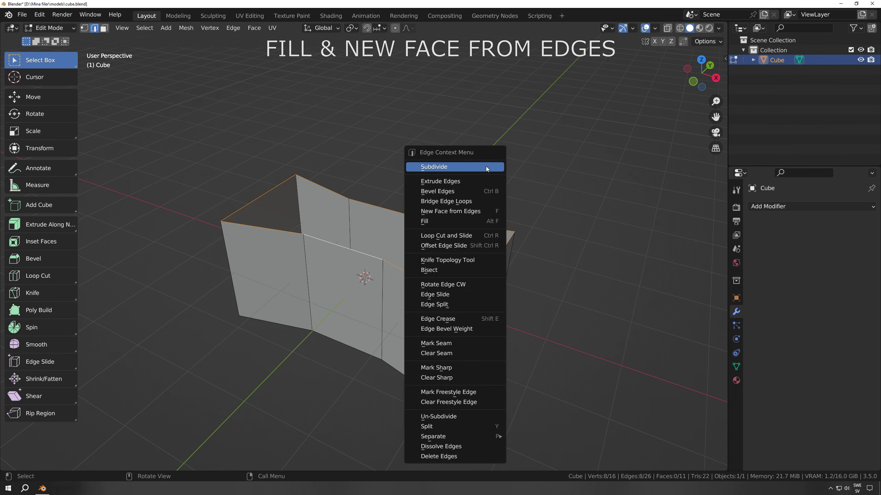
pyautogui.click(426, 222)
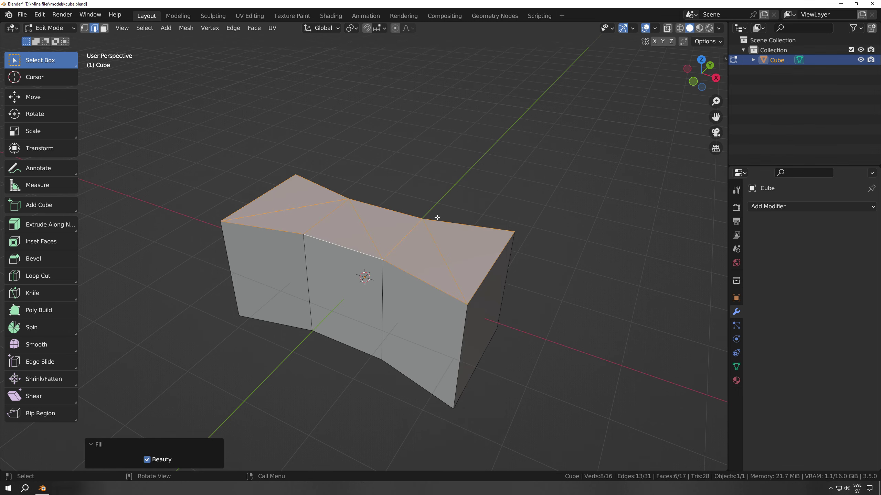
pyautogui.moveTo(516, 212); pyautogui.dragTo(493, 219, button='middle')
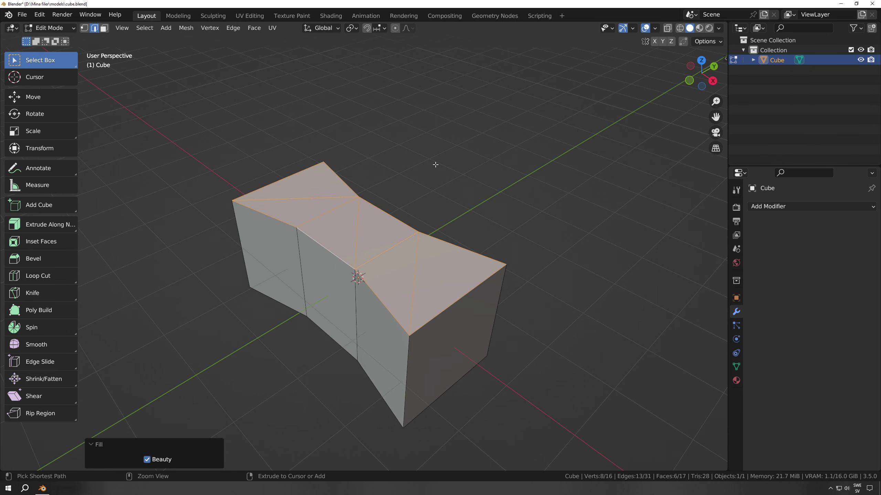
pyautogui.hotkey('ctrl', 'z')
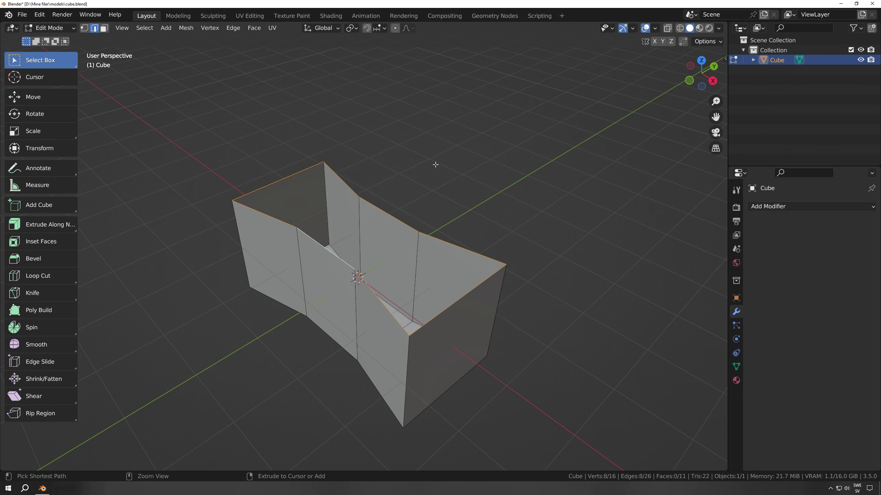
# Close the block's open top with a new face from the selected edges
pyautogui.rightClick(497, 152)
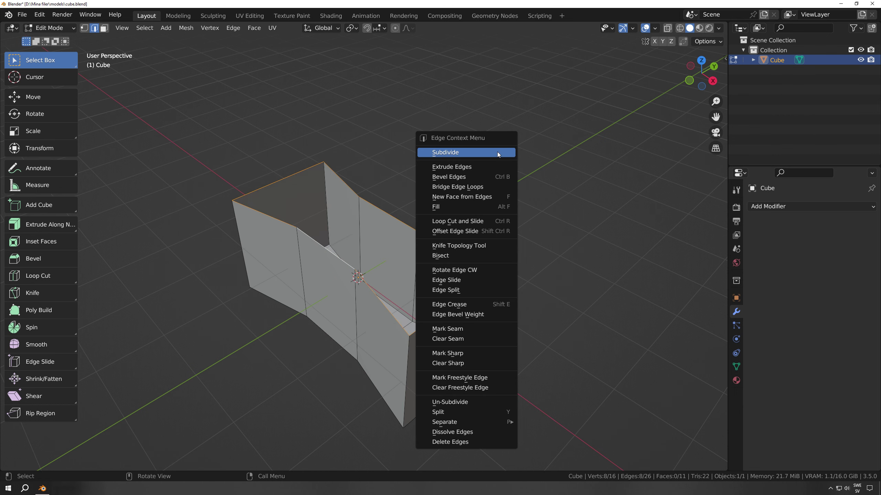
pyautogui.click(452, 198)
pyautogui.moveTo(492, 214); pyautogui.dragTo(473, 206, button='middle')
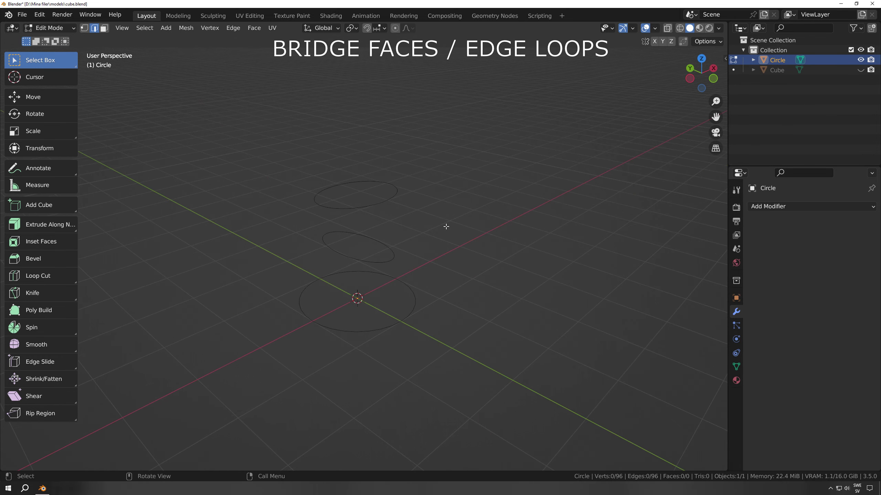
# Select all three stacked circles and bridge their edge loops, then clear the selection
pyautogui.moveTo(448, 285)
pyautogui.mouseDown(button='middle')
pyautogui.moveTo(540, 275)
pyautogui.moveTo(444, 279)
pyautogui.mouseUp(button='middle')
pyautogui.press('a')
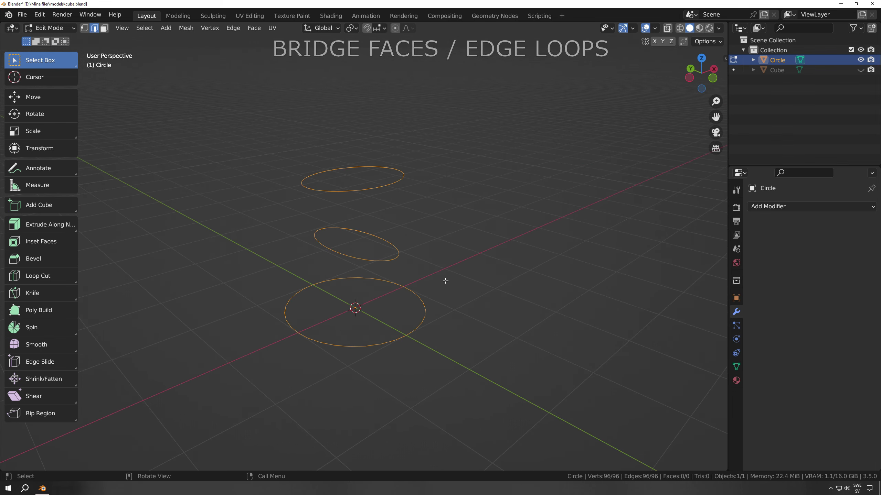
pyautogui.rightClick(469, 187)
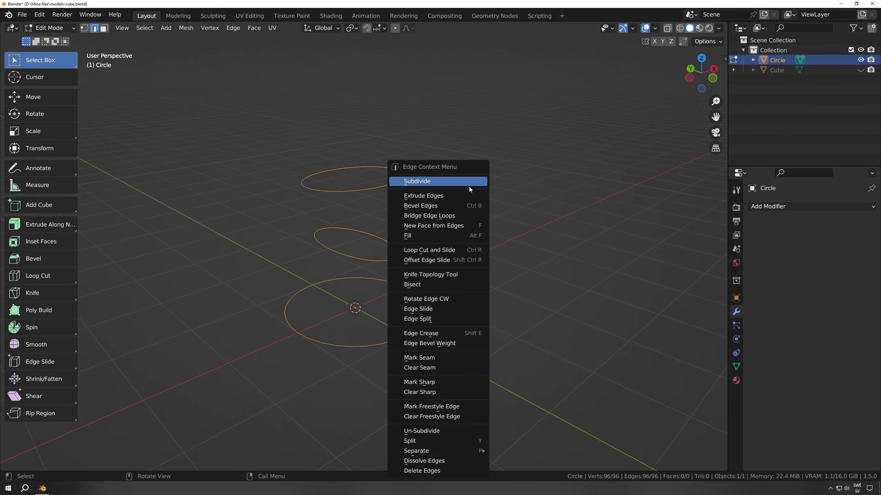
pyautogui.click(437, 216)
pyautogui.moveTo(443, 265); pyautogui.dragTo(432, 285, button='middle')
pyautogui.click(501, 268)
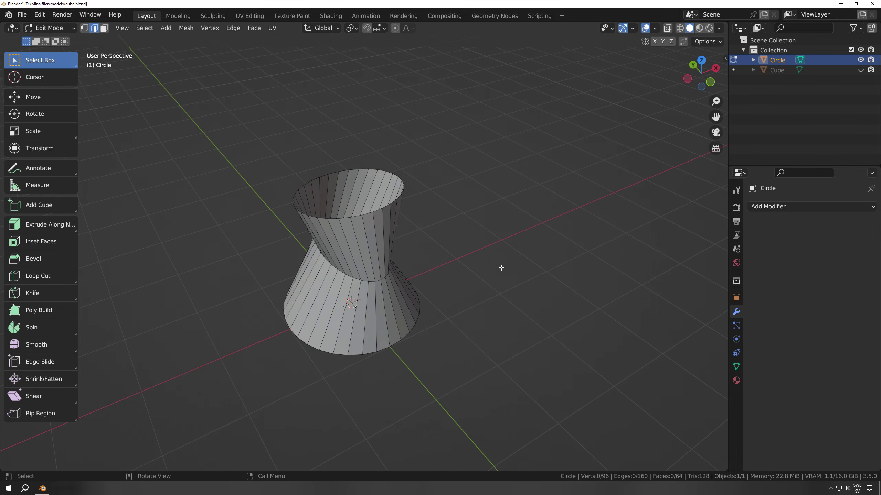
pyautogui.moveTo(488, 289); pyautogui.dragTo(504, 292, button='middle')
# Hide the Circle object, show the Cube, and switch mesh editing to the Cube
pyautogui.click(861, 60)
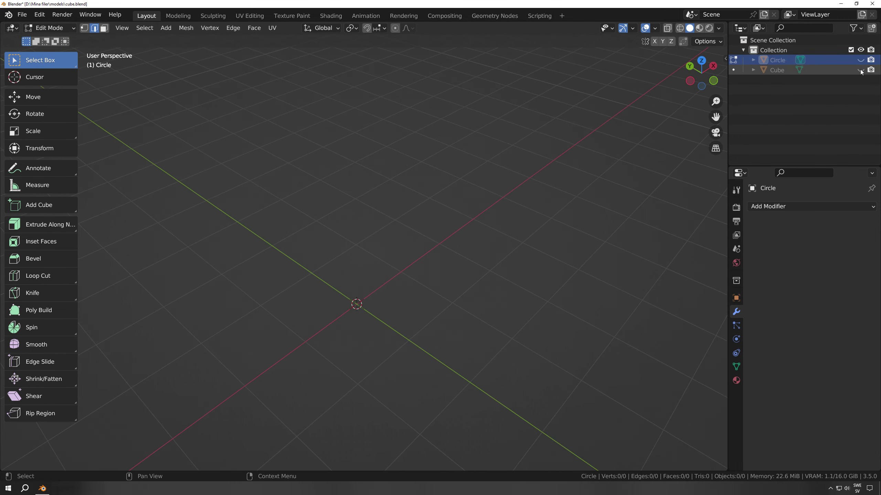
pyautogui.click(860, 70)
pyautogui.click(734, 70)
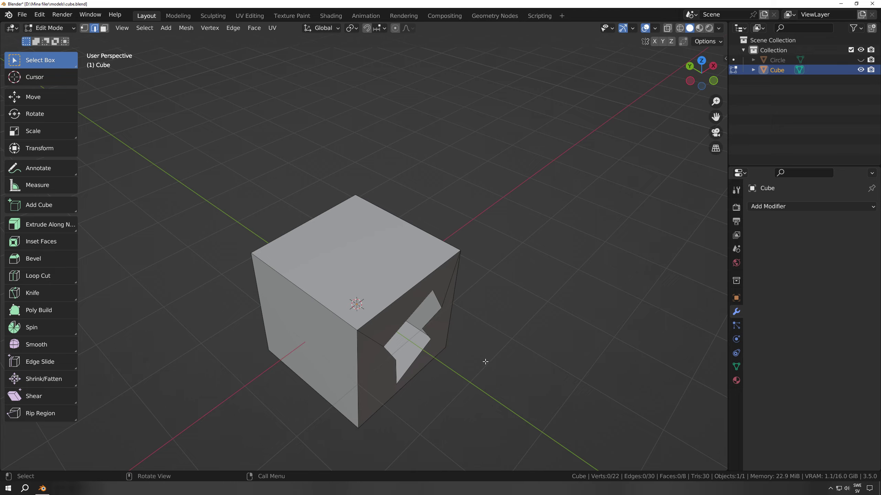
# Select the outlines of the irregular openings on the cube's two opposite sides and bridge the edge loops
pyautogui.moveTo(485, 362); pyautogui.dragTo(447, 331, button='middle')
pyautogui.keyDown('alt'); pyautogui.click(384, 375); pyautogui.keyUp('alt')
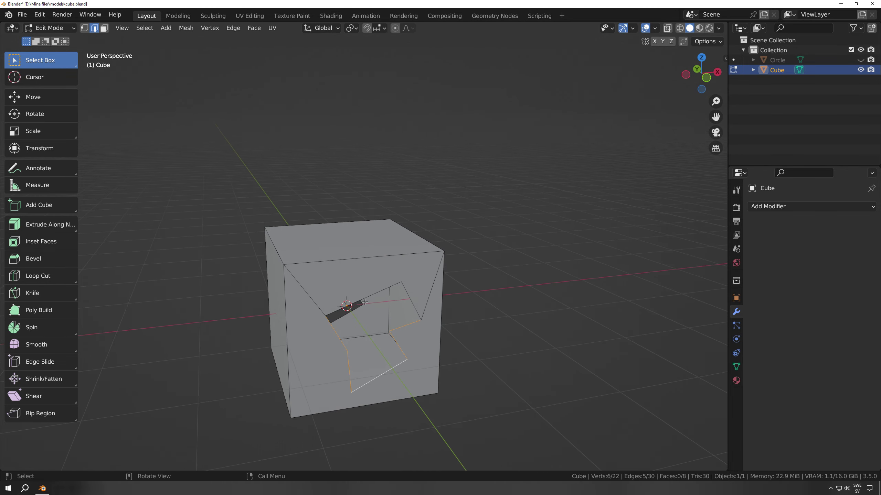
pyautogui.keyDown('shift'); pyautogui.click(379, 294); pyautogui.keyUp('shift')
pyautogui.moveTo(378, 293); pyautogui.dragTo(508, 318, button='middle')
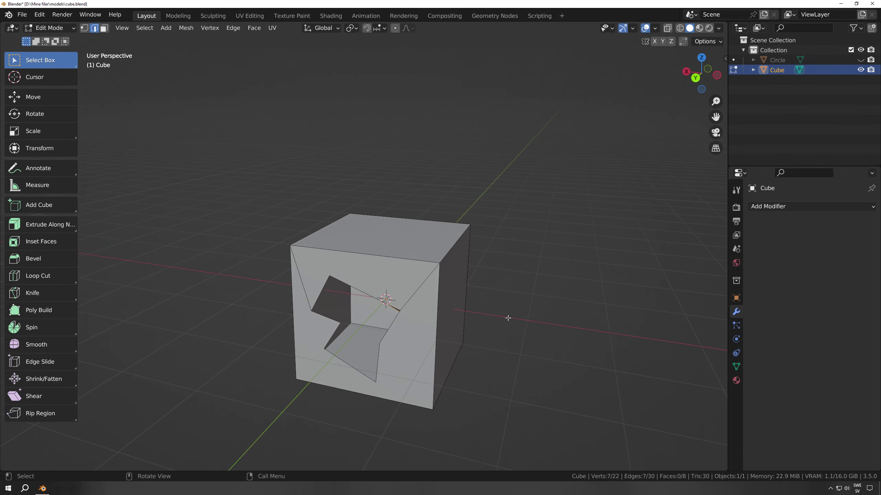
pyautogui.keyDown('alt'); pyautogui.keyDown('shift'); pyautogui.click(346, 361); pyautogui.keyUp('shift'); pyautogui.keyUp('alt')
pyautogui.moveTo(346, 362); pyautogui.dragTo(536, 283, button='middle')
pyautogui.rightClick(536, 282)
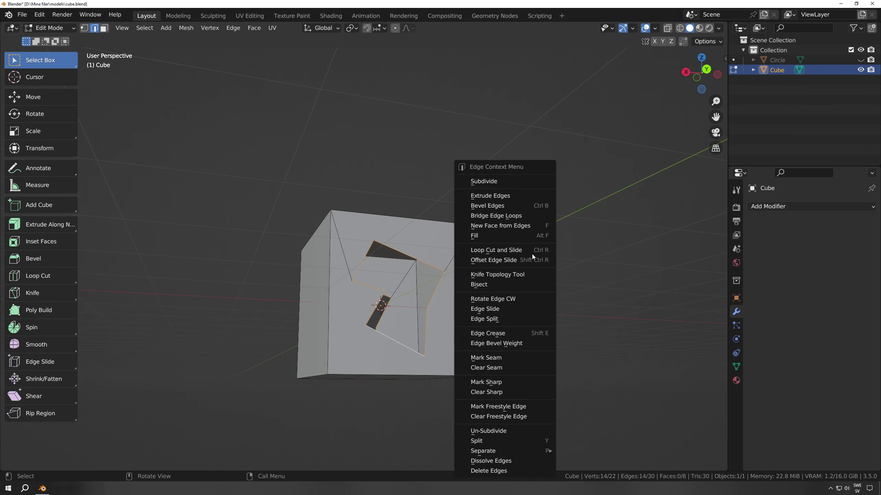
pyautogui.click(507, 216)
pyautogui.moveTo(507, 216); pyautogui.dragTo(288, 327, button='middle')
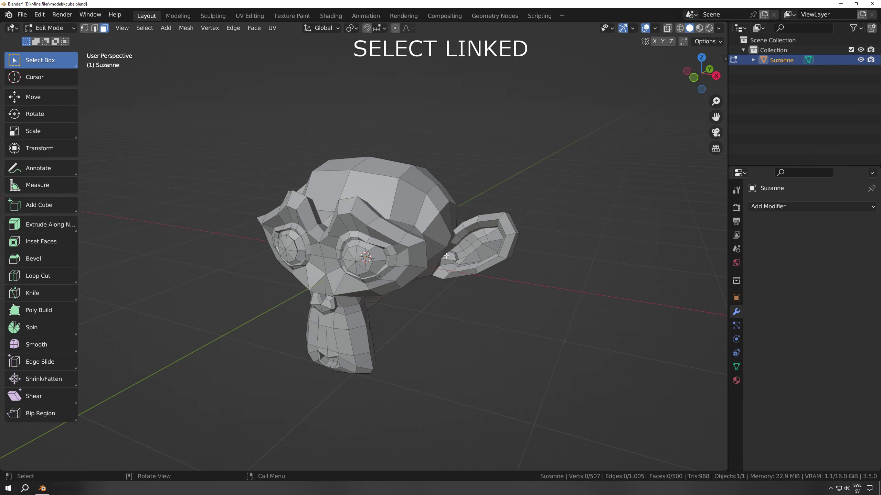
# Select one face on top of the monkey's head, extend the selection to all linked geometry, then clear it
pyautogui.moveTo(446, 256); pyautogui.dragTo(440, 279, button='middle')
pyautogui.click(385, 179)
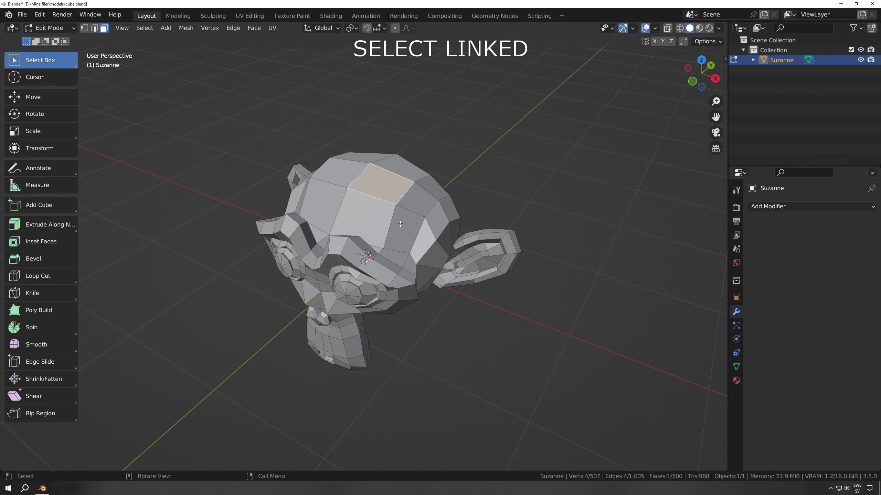
pyautogui.hotkey('ctrl', 'l')
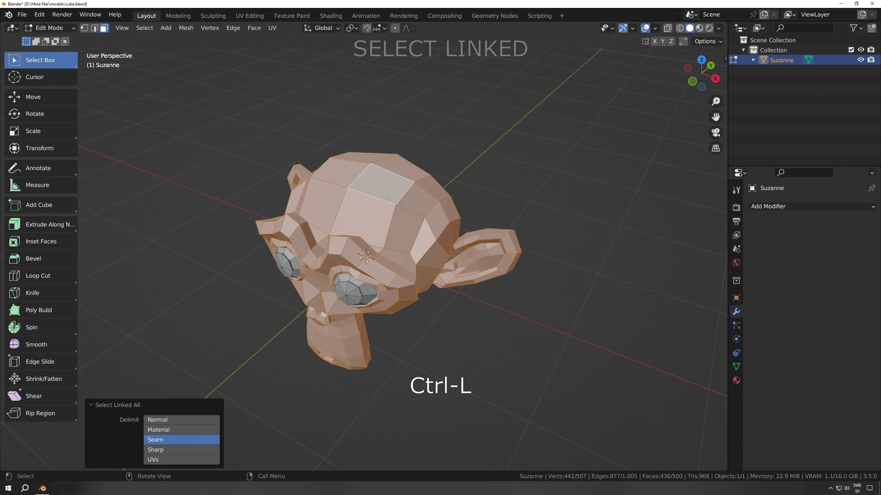
pyautogui.moveTo(436, 359); pyautogui.dragTo(440, 332, button='middle')
pyautogui.click(422, 332)
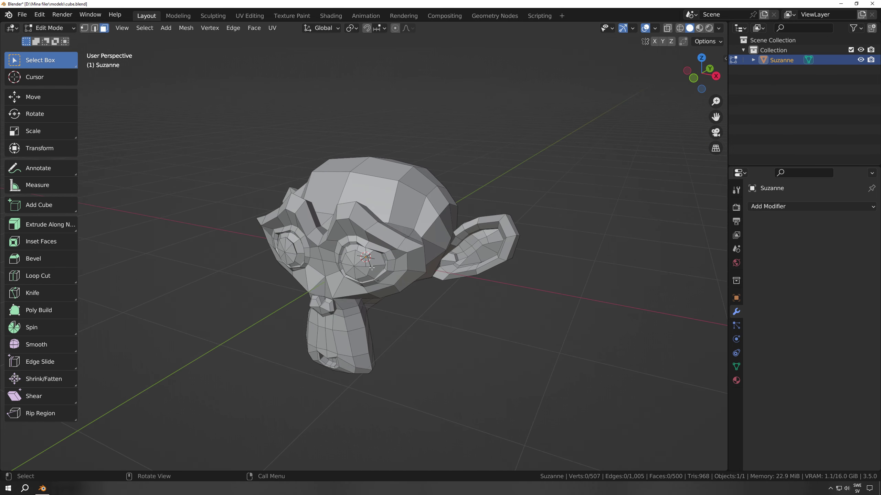
# Select both eyes and the head as individual linked parts, then clear the selection
pyautogui.press('l')
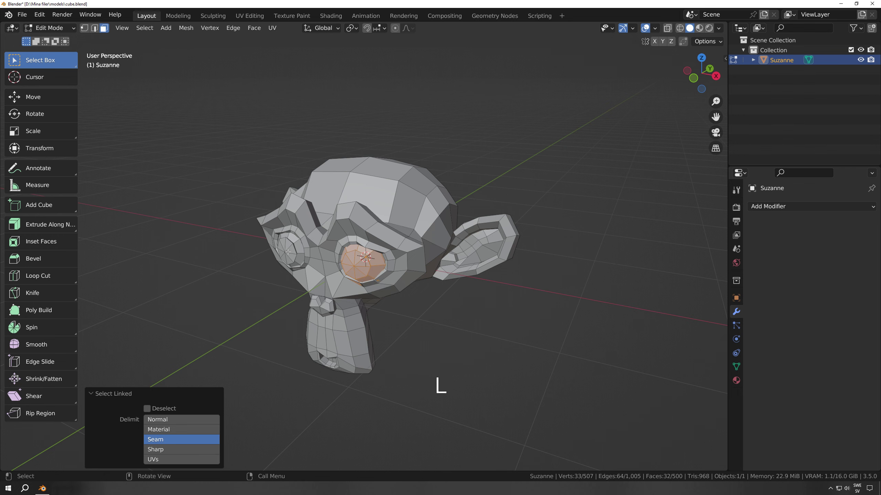
pyautogui.press('l')
pyautogui.moveTo(288, 252); pyautogui.dragTo(275, 355, button='middle')
pyautogui.press('l')
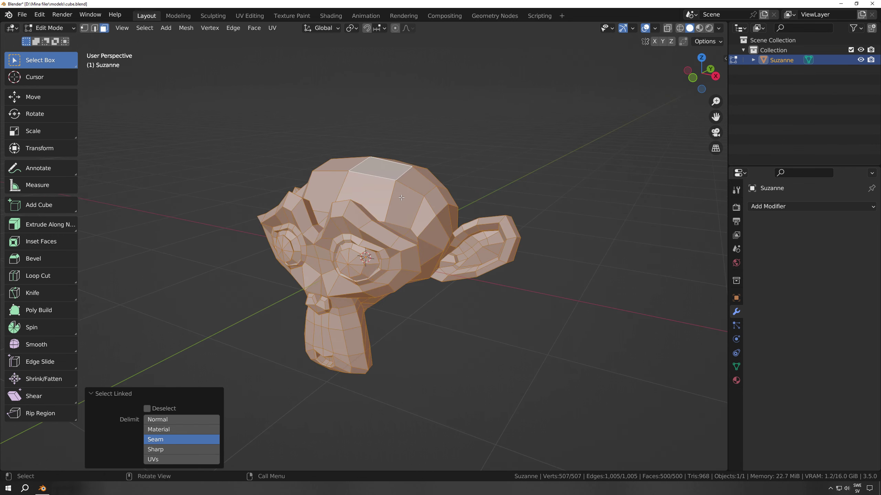
pyautogui.click(458, 348)
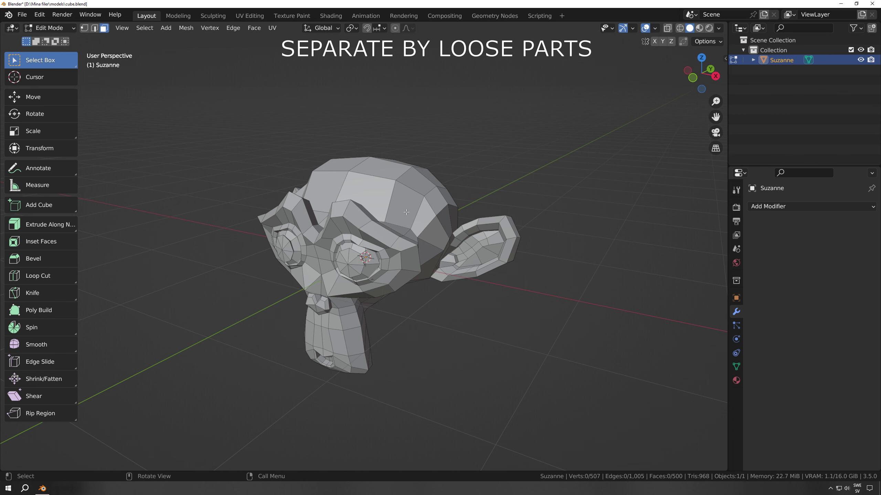
# Select the entire monkey mesh and separate it by loose parts
pyautogui.press('a')
pyautogui.rightClick(466, 175)
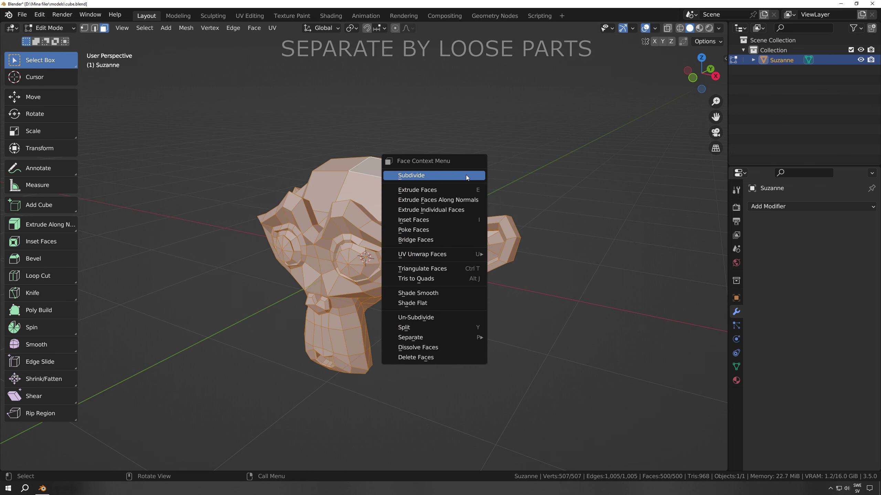
pyautogui.moveTo(450, 337)
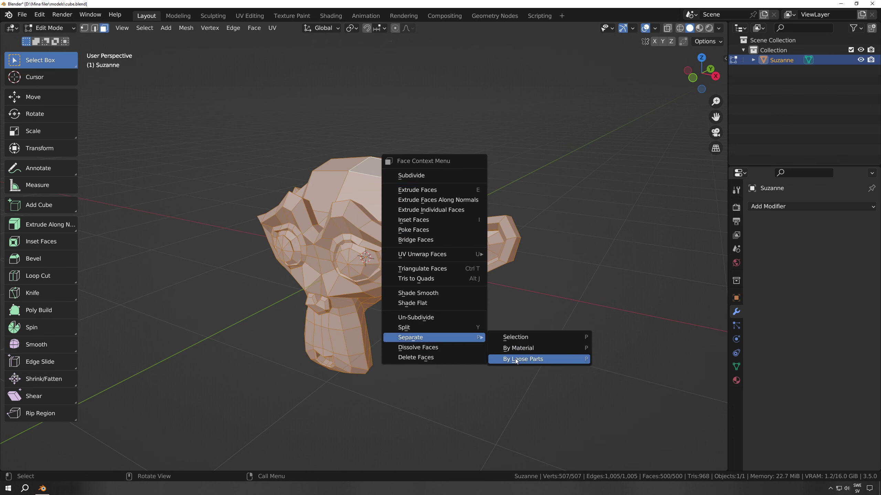
pyautogui.click(524, 359)
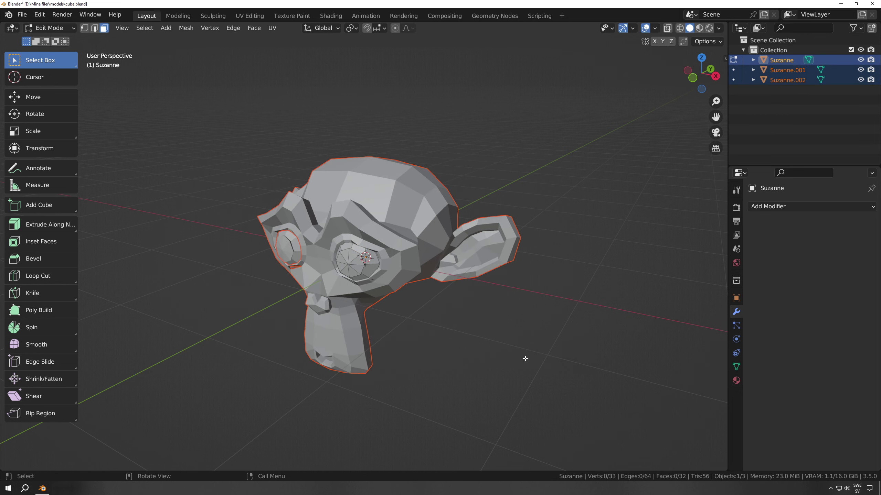
# Toggle the visibility of the separated eyes and head to inspect each part
pyautogui.click(860, 60)
pyautogui.click(860, 69)
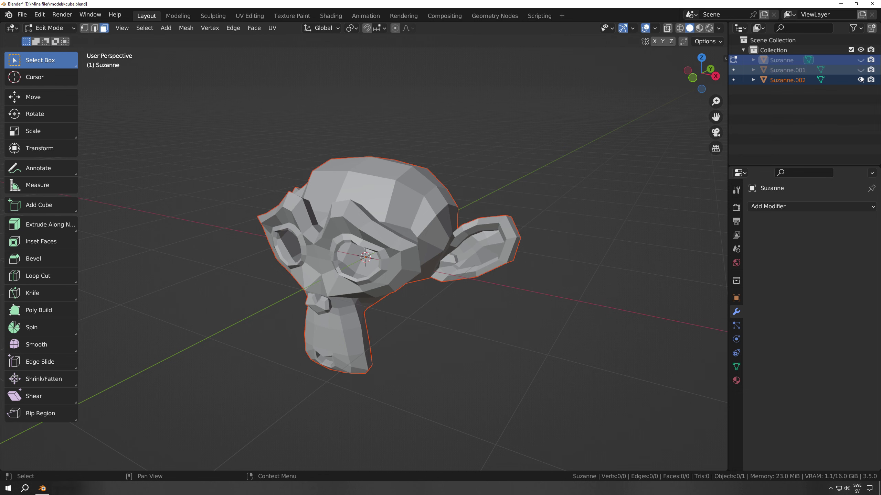
pyautogui.click(860, 80)
pyautogui.click(861, 70)
pyautogui.click(861, 59)
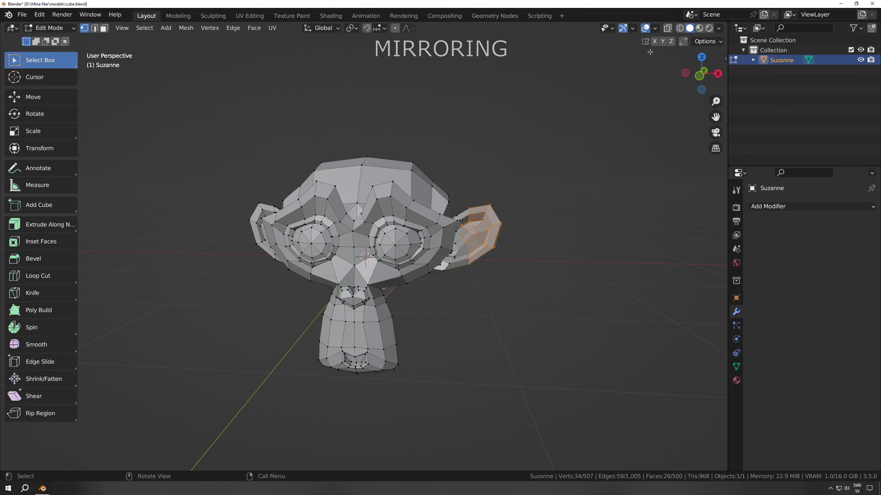
# Enable X-axis mirror editing and move the selected outer ear about 0.36 m outward along X
pyautogui.click(654, 43)
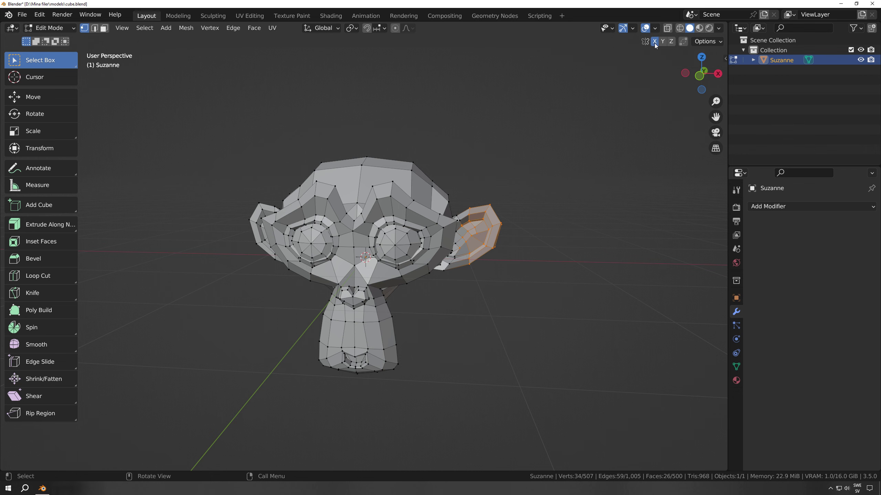
pyautogui.press('g')
pyautogui.press('x')
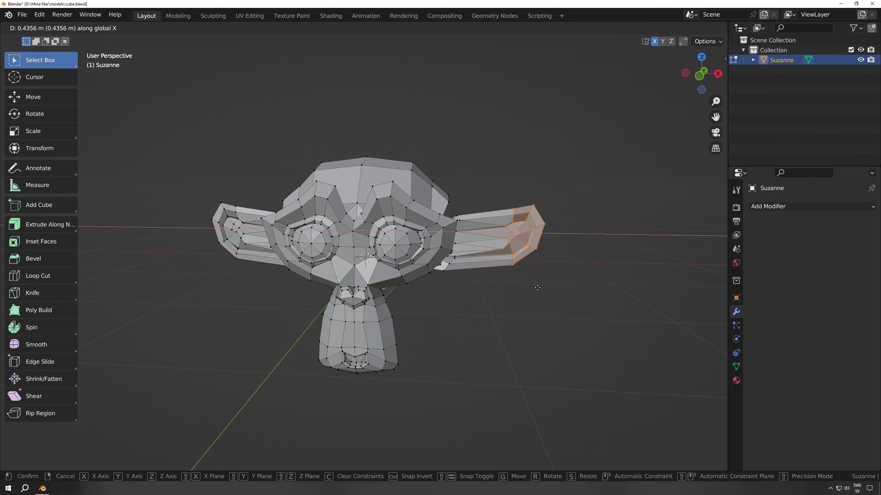
pyautogui.click(527, 286)
# Scale up the selected outer ear to about 1.26 times its size with mirroring active
pyautogui.moveTo(468, 309); pyautogui.dragTo(483, 313, button='middle')
pyautogui.press('s')
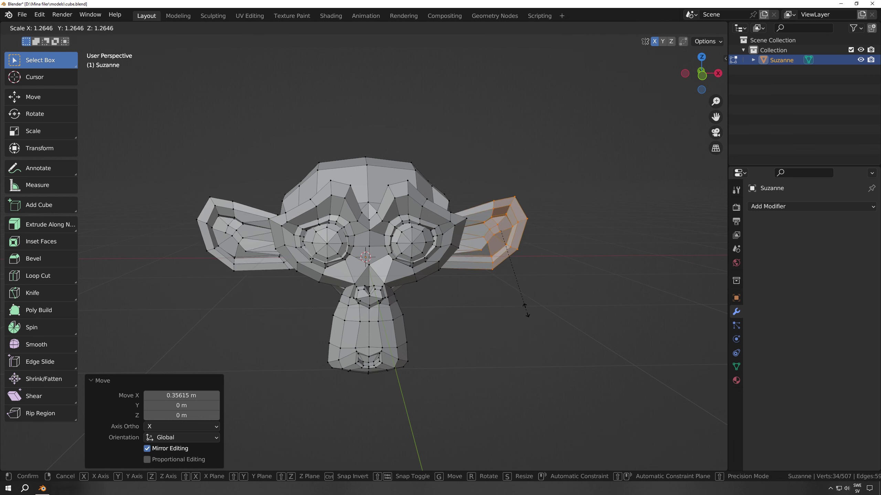
pyautogui.click(526, 310)
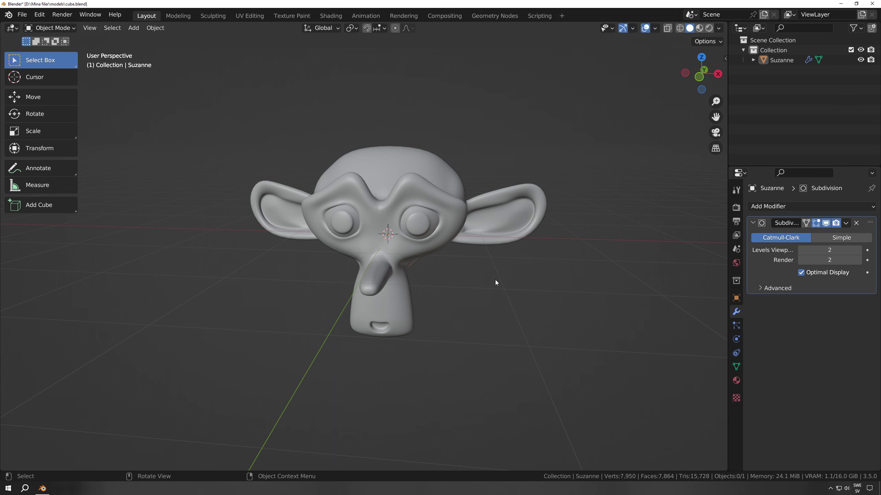
pyautogui.moveTo(496, 282); pyautogui.dragTo(262, 272, button='middle')
pyautogui.moveTo(201, 273); pyautogui.dragTo(502, 278, button='middle')
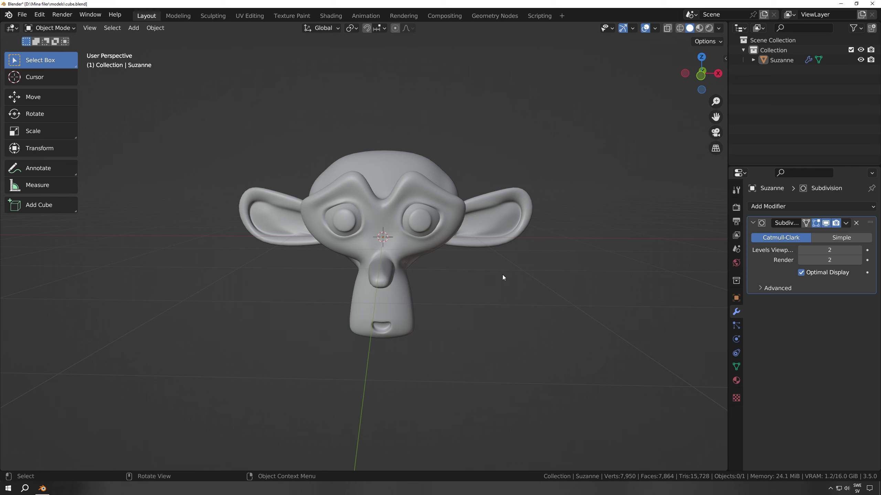